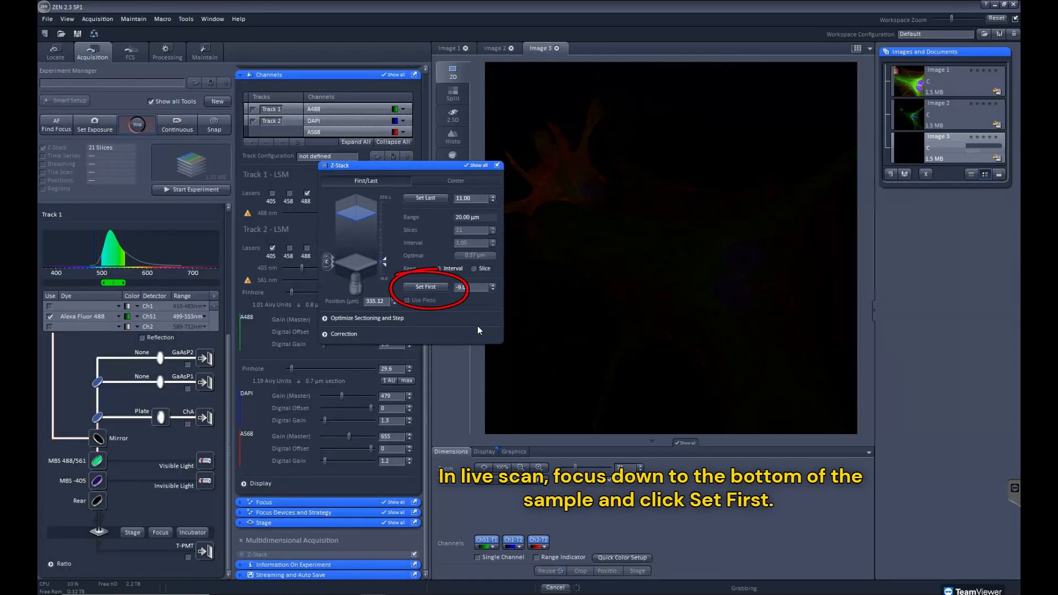
# Set the Z-stack's first position at the sample's bottom and last position at its top, and apply the optimal 0.37 µm interval
pyautogui.click(422, 284)
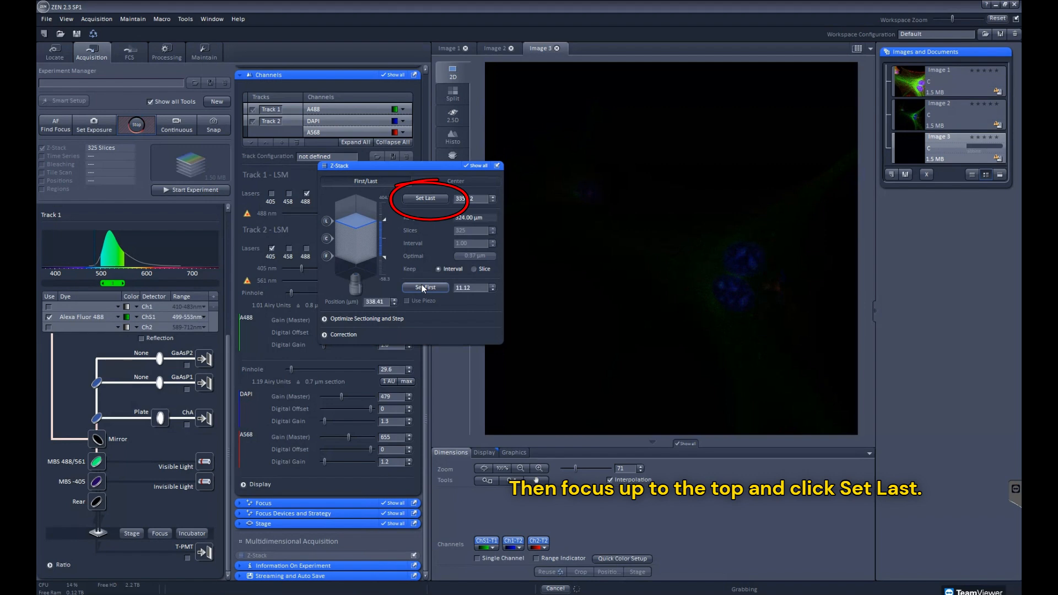
pyautogui.click(425, 198)
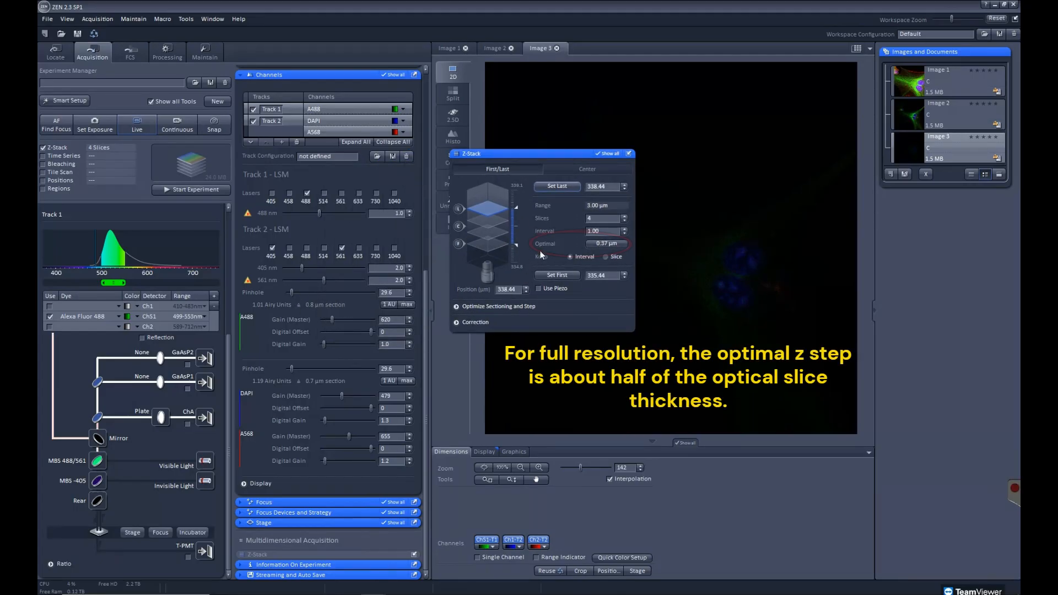
pyautogui.click(597, 243)
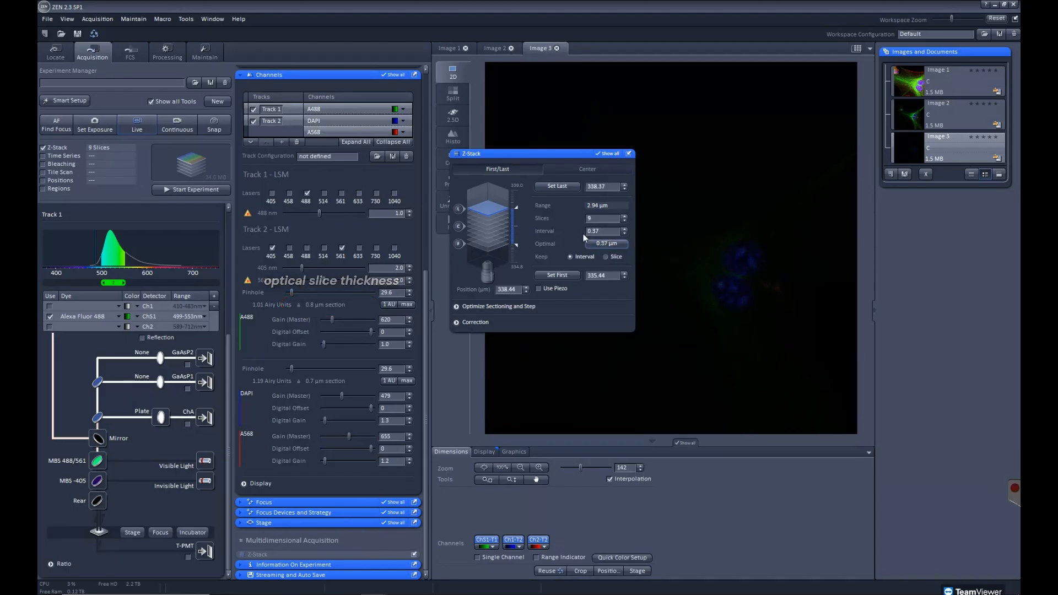
# Match the pinhole across all channels in the Z-stack's sectioning and step optimization
pyautogui.click(456, 307)
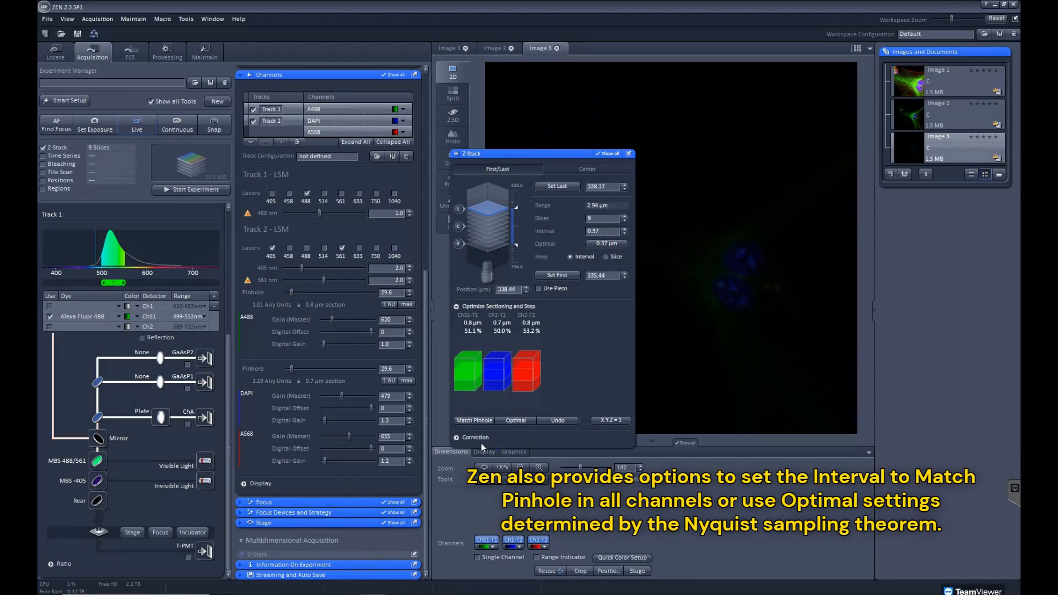
pyautogui.click(474, 421)
pyautogui.click(457, 307)
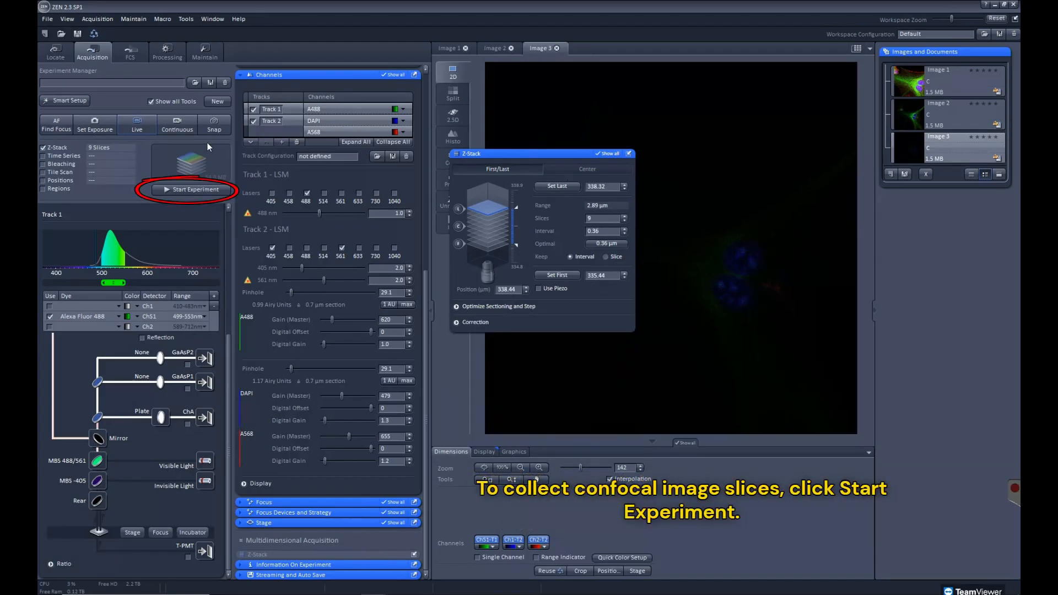
# Acquire the Z-stack and dock the floating Z-stack settings back among the acquisition tools
pyautogui.click(194, 189)
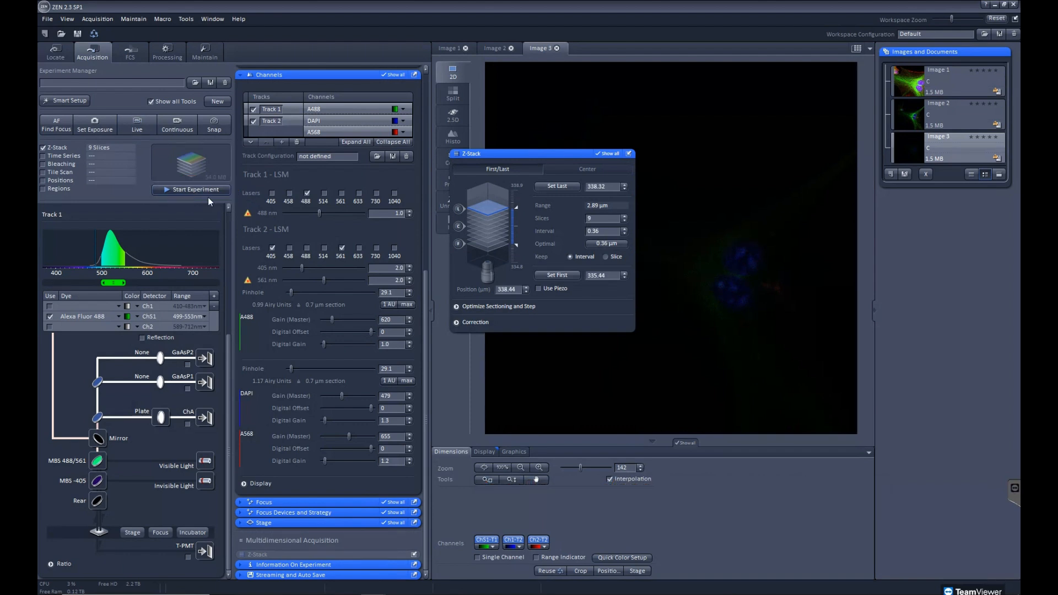
pyautogui.moveTo(495, 155); pyautogui.dragTo(330, 156)
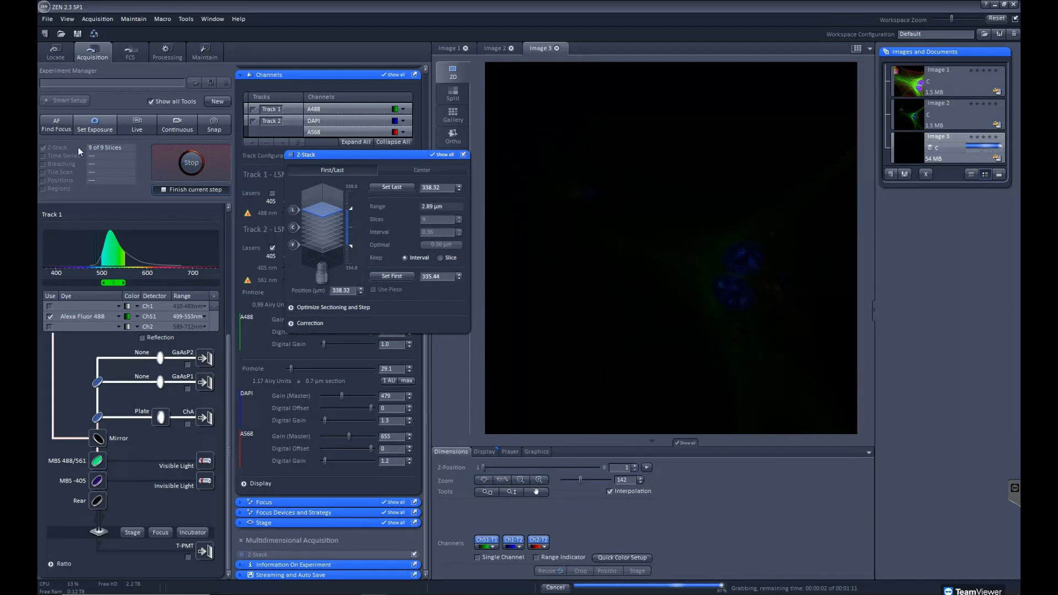
pyautogui.click(463, 155)
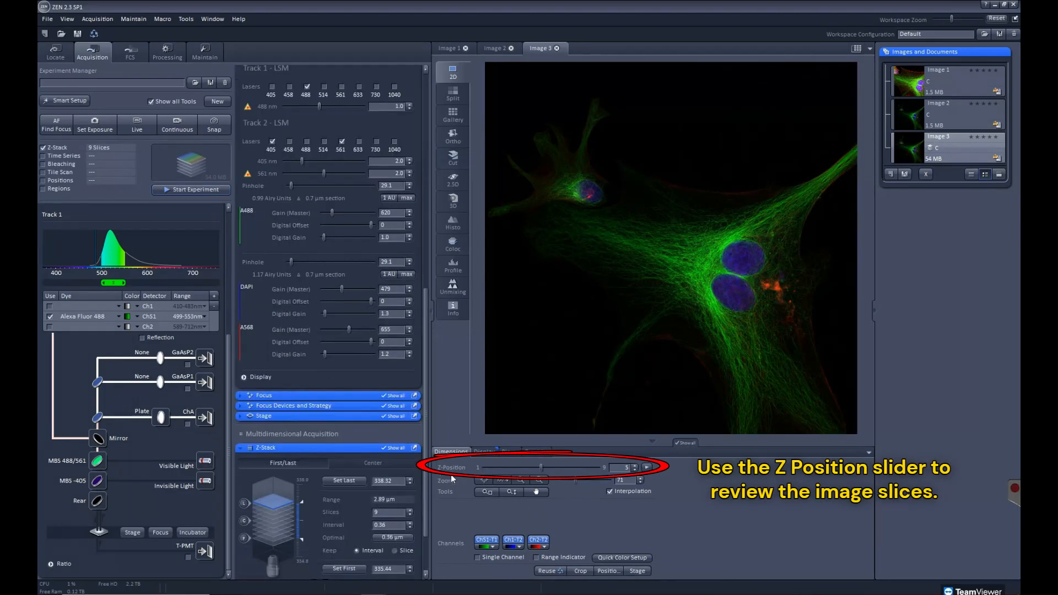
# Review the acquired slices up to Z-position 8 and view the channels split side by side
pyautogui.moveTo(542, 468)
pyautogui.mouseDown()
pyautogui.moveTo(486, 474)
pyautogui.moveTo(584, 478)
pyautogui.moveTo(548, 477)
pyautogui.mouseUp()
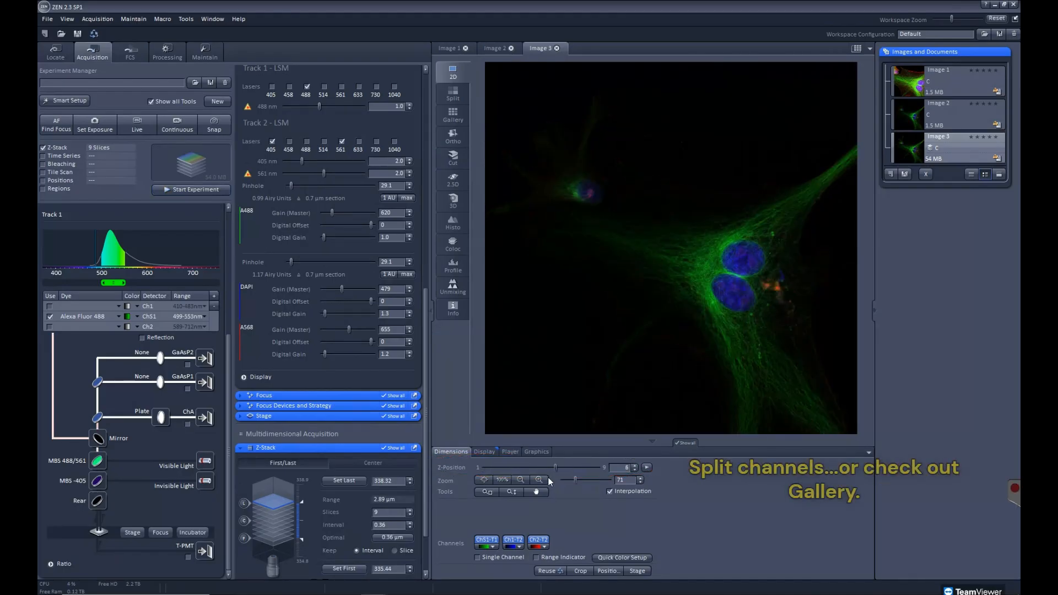
pyautogui.click(453, 93)
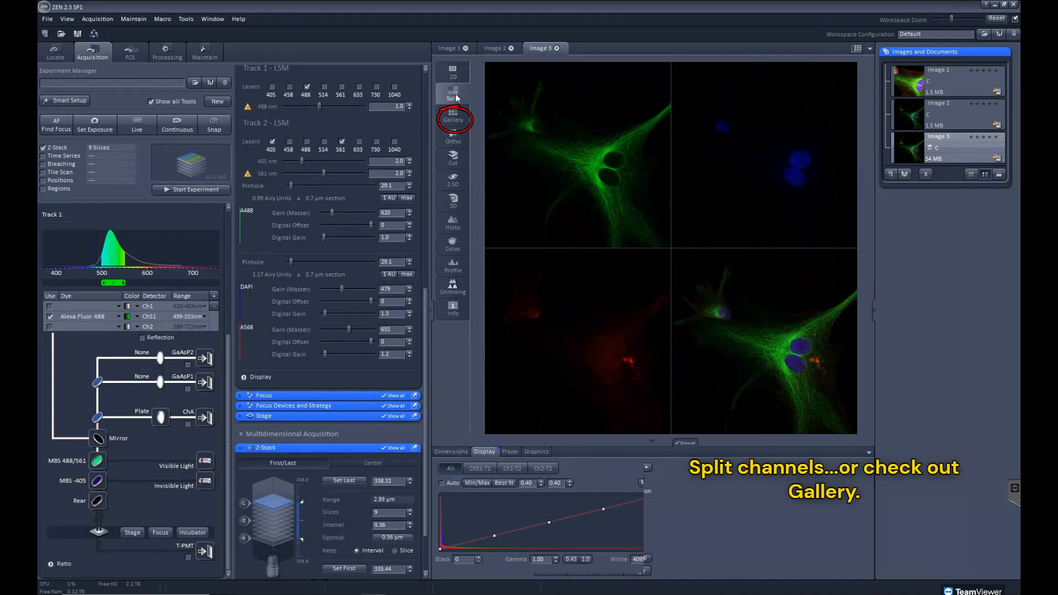
# Display all slices as a gallery with their depth text shown
pyautogui.click(455, 118)
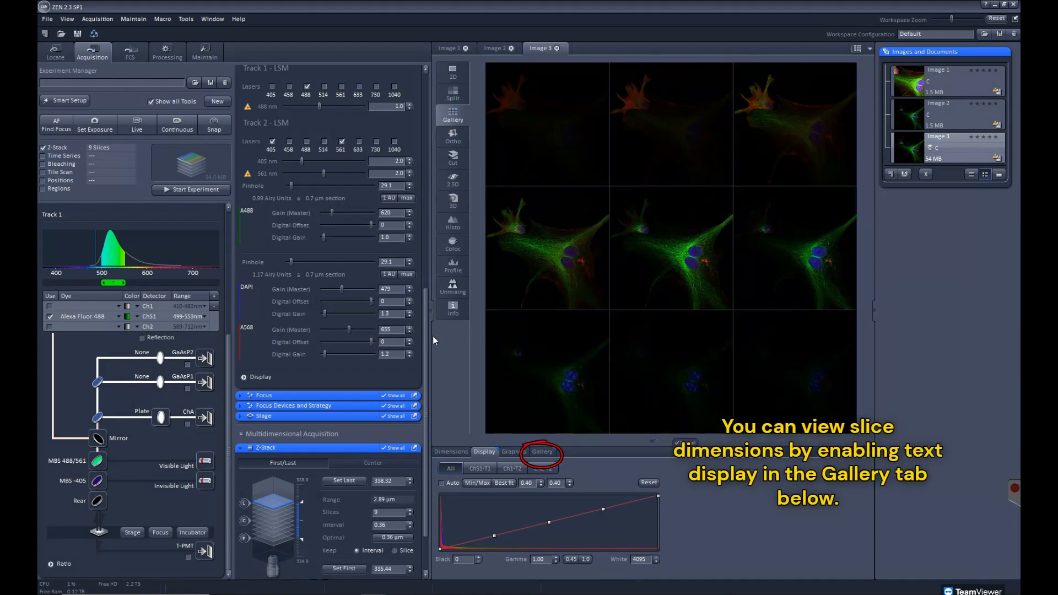
pyautogui.click(542, 452)
pyautogui.click(457, 467)
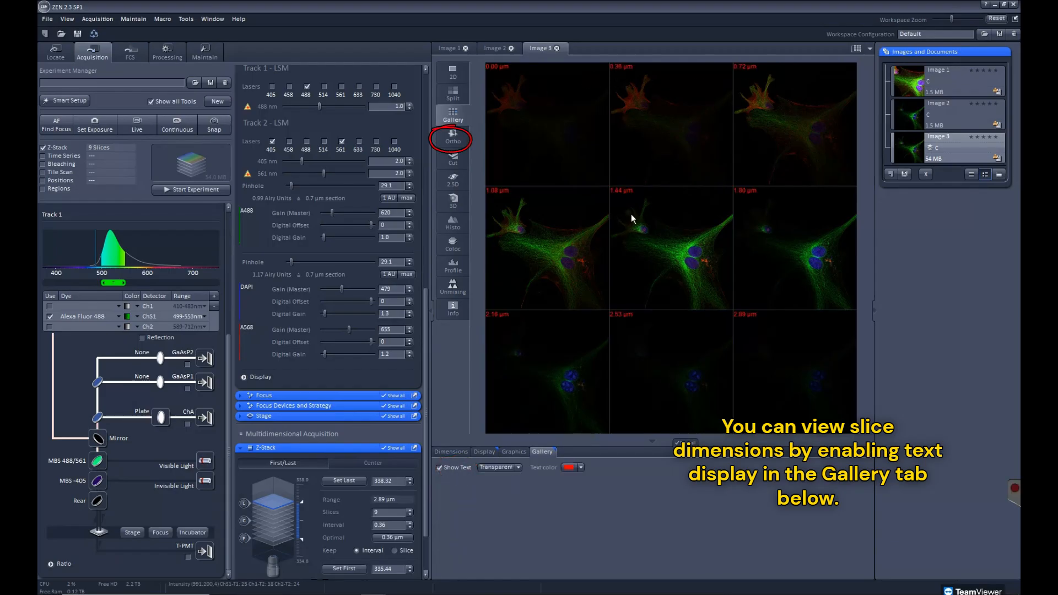
pyautogui.click(439, 467)
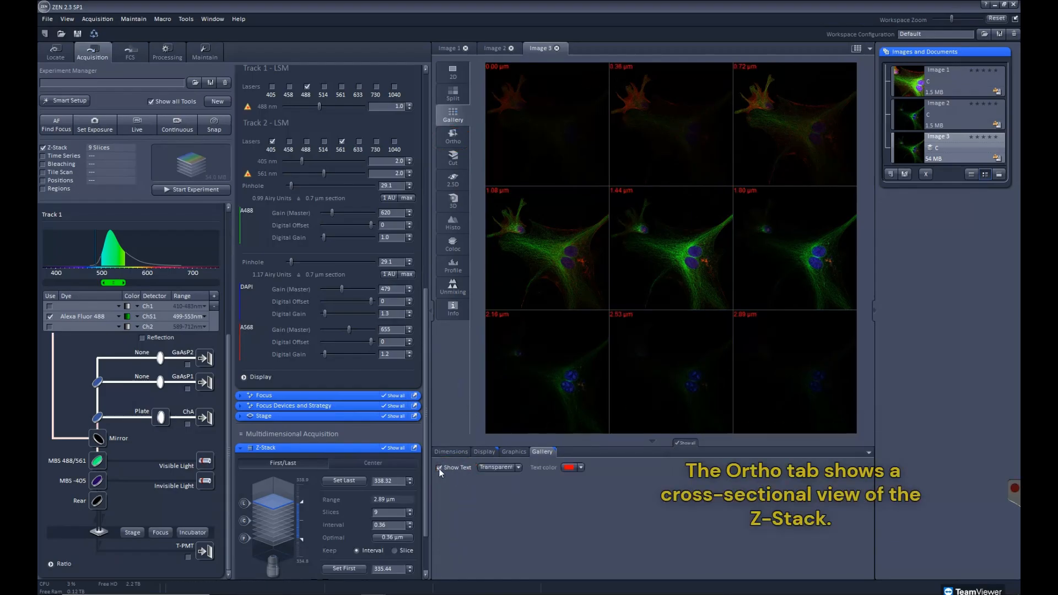
# Inspect the Z-stack in orthogonal cross-section and in a 3D view with transparency rendering
pyautogui.click(453, 137)
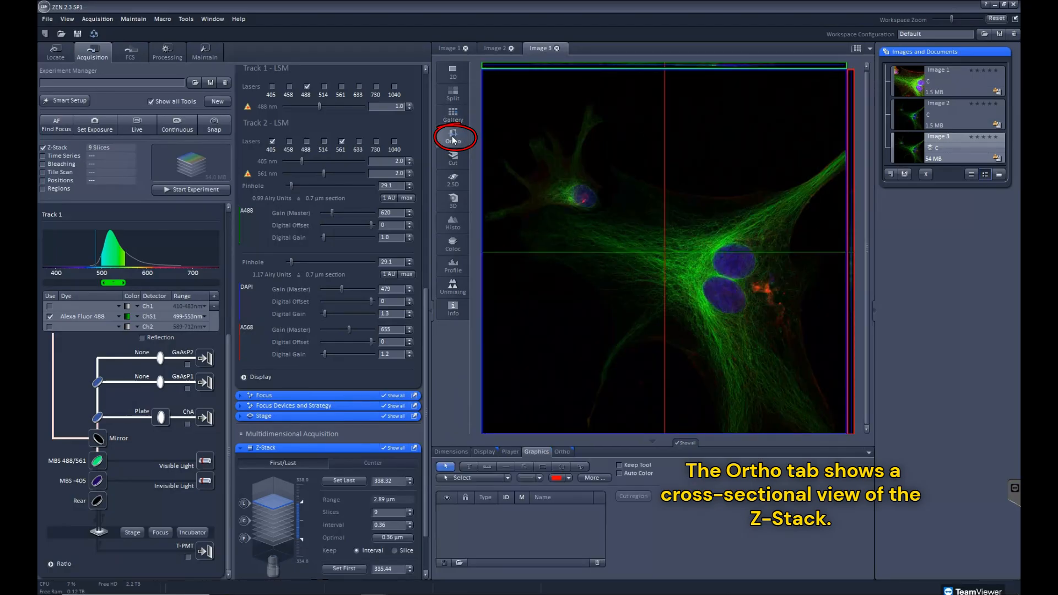
pyautogui.click(453, 201)
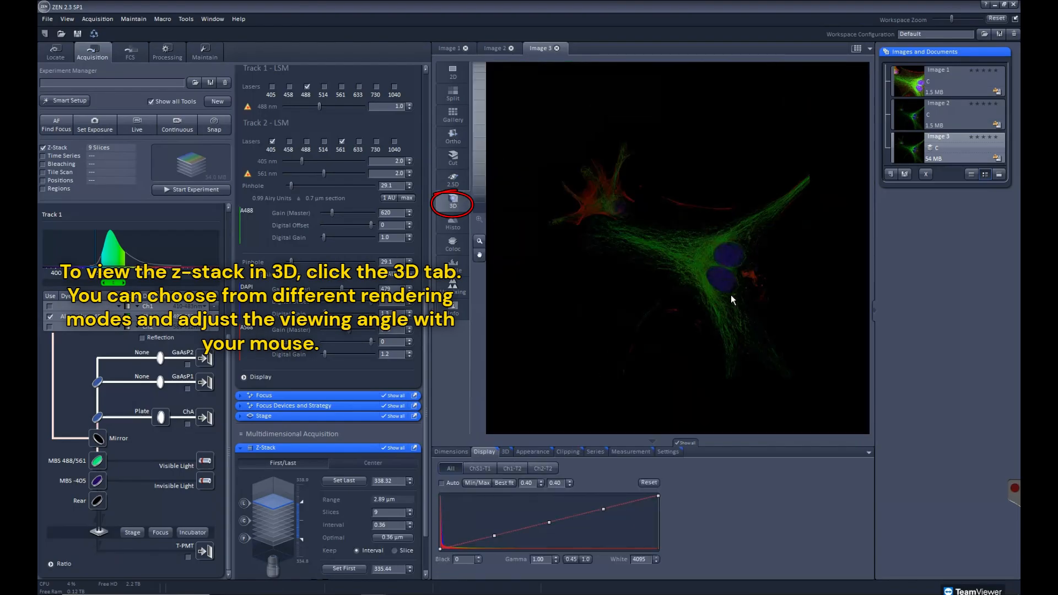
pyautogui.click(504, 452)
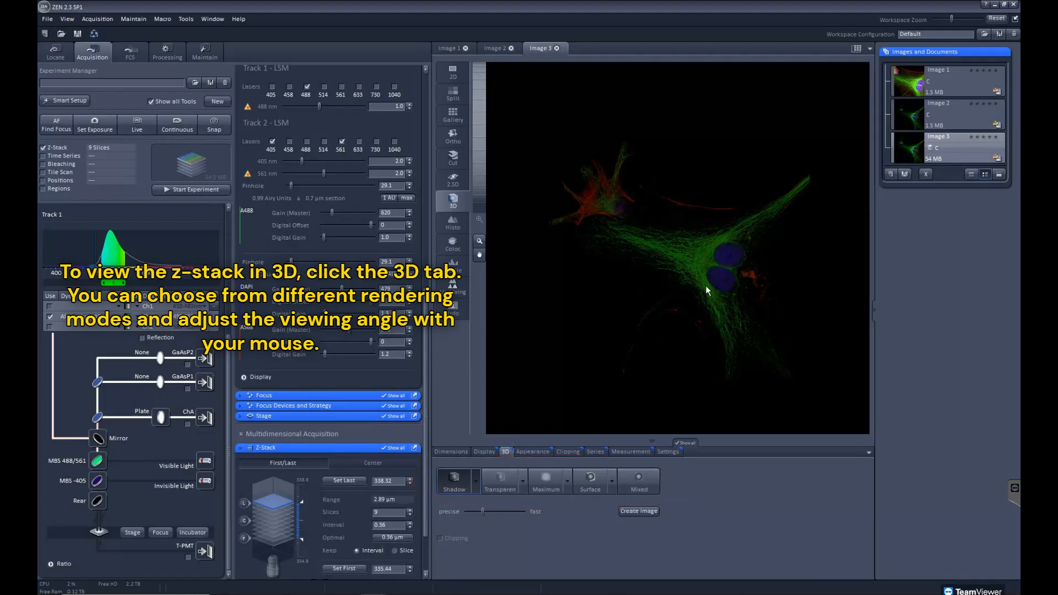
pyautogui.click(500, 477)
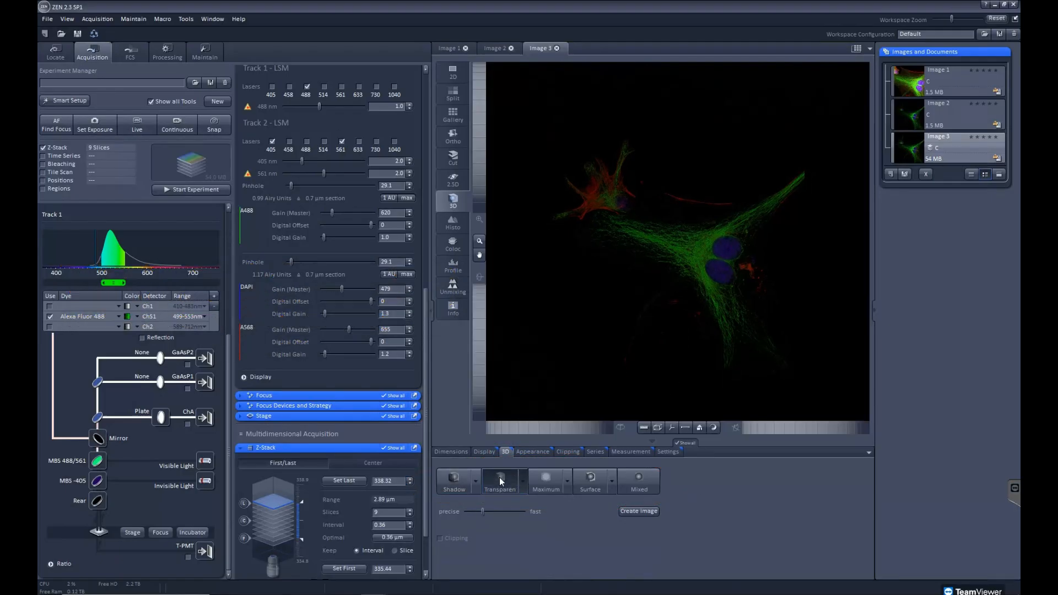
# Render the 3D stack in Maximum mode, tilted to a shallow side angle, and compare it with Surface rendering
pyautogui.click(544, 482)
pyautogui.moveTo(719, 313); pyautogui.dragTo(709, 188)
pyautogui.moveTo(732, 266); pyautogui.dragTo(728, 244)
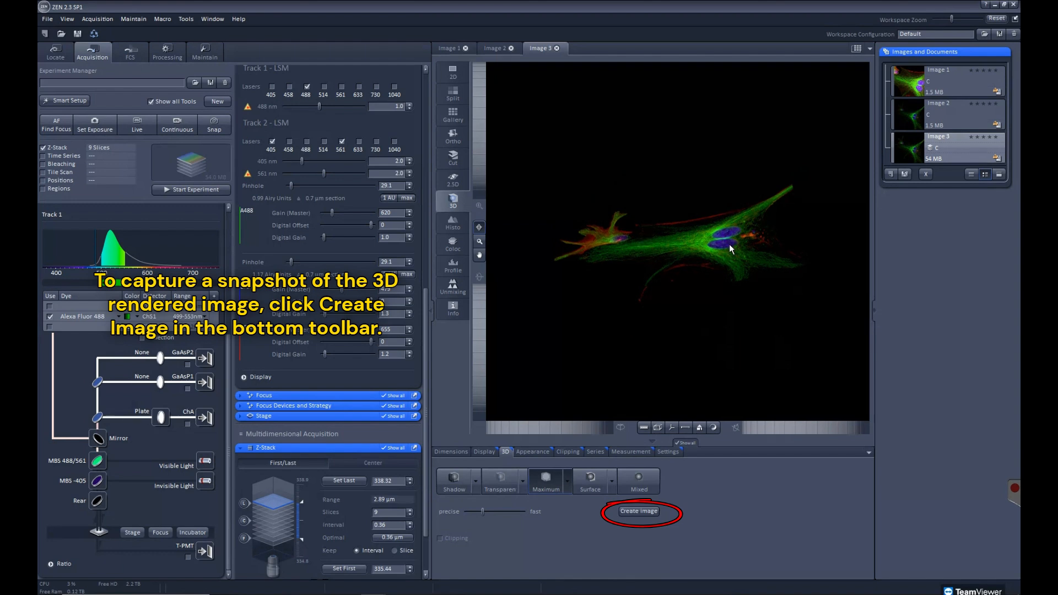
pyautogui.click(592, 482)
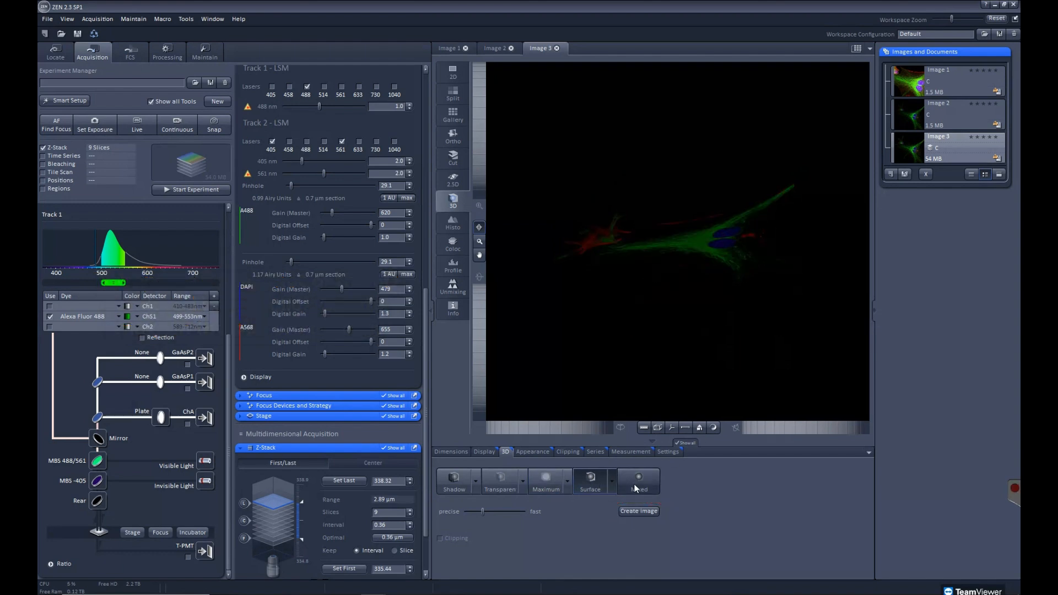
pyautogui.click(548, 482)
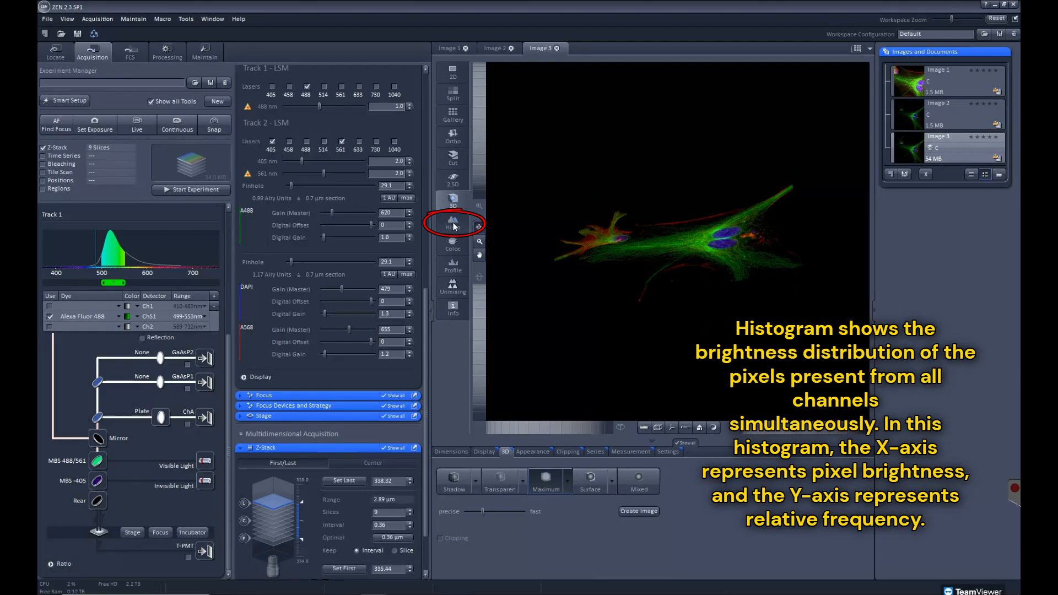
# Examine the histogram of all channels and browse its table of intensity frequencies
pyautogui.click(454, 225)
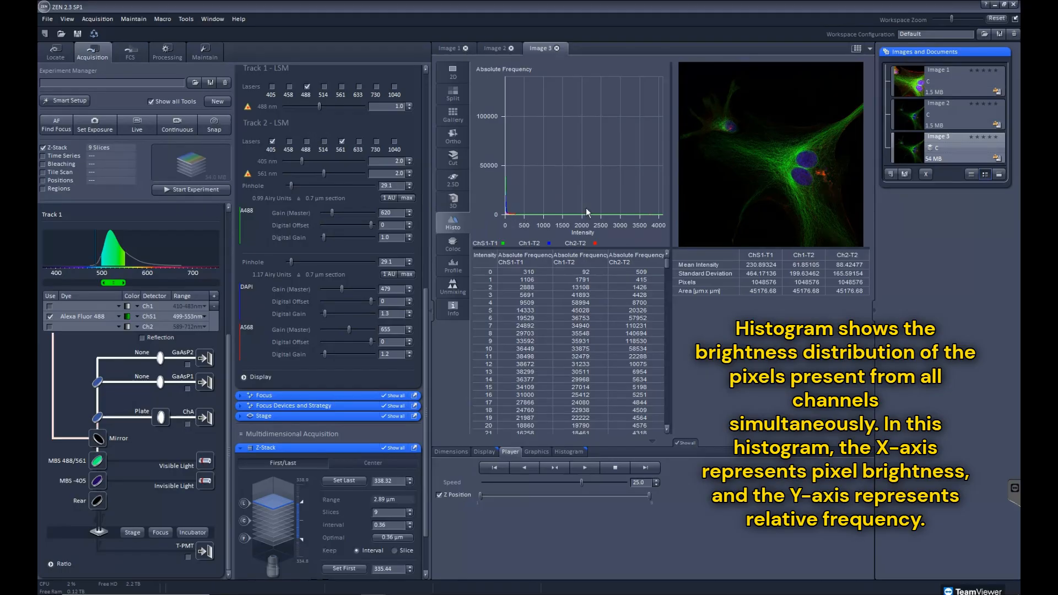
pyautogui.moveTo(665, 266); pyautogui.dragTo(661, 309)
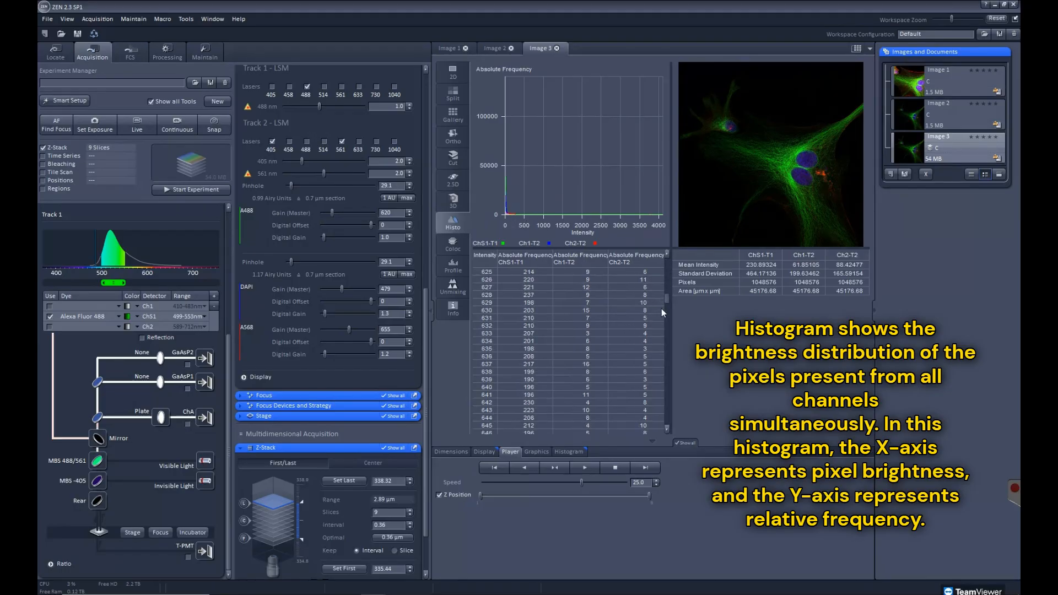
pyautogui.moveTo(665, 407); pyautogui.dragTo(670, 257)
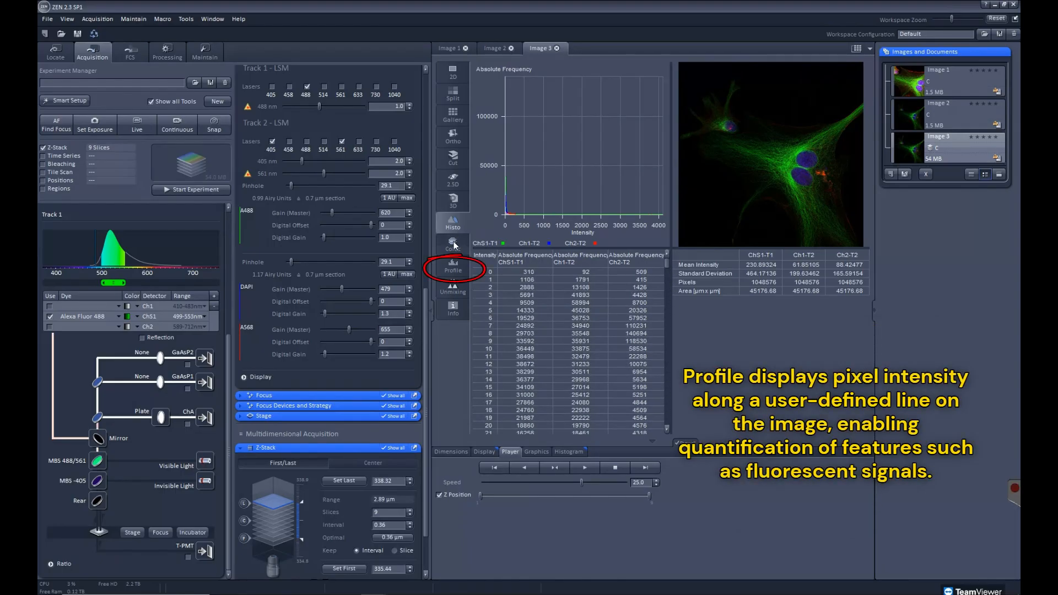
# Plot the intensity profile along a diagonal line from the small cell to the paired nuclei, and open the image information
pyautogui.click(453, 267)
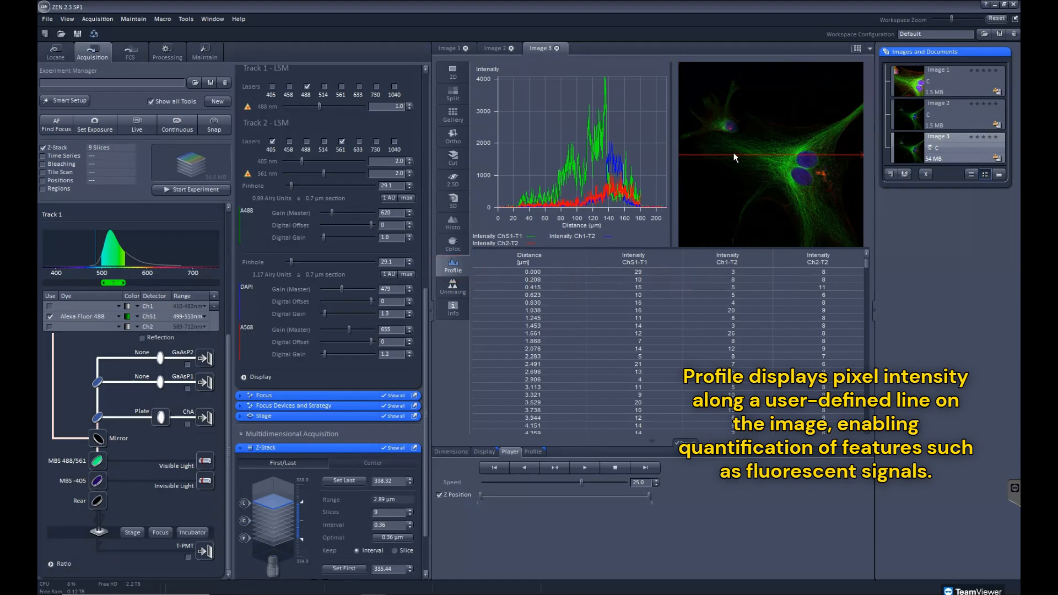
pyautogui.moveTo(715, 106)
pyautogui.mouseDown()
pyautogui.moveTo(766, 176)
pyautogui.moveTo(820, 172)
pyautogui.mouseUp()
pyautogui.click(453, 308)
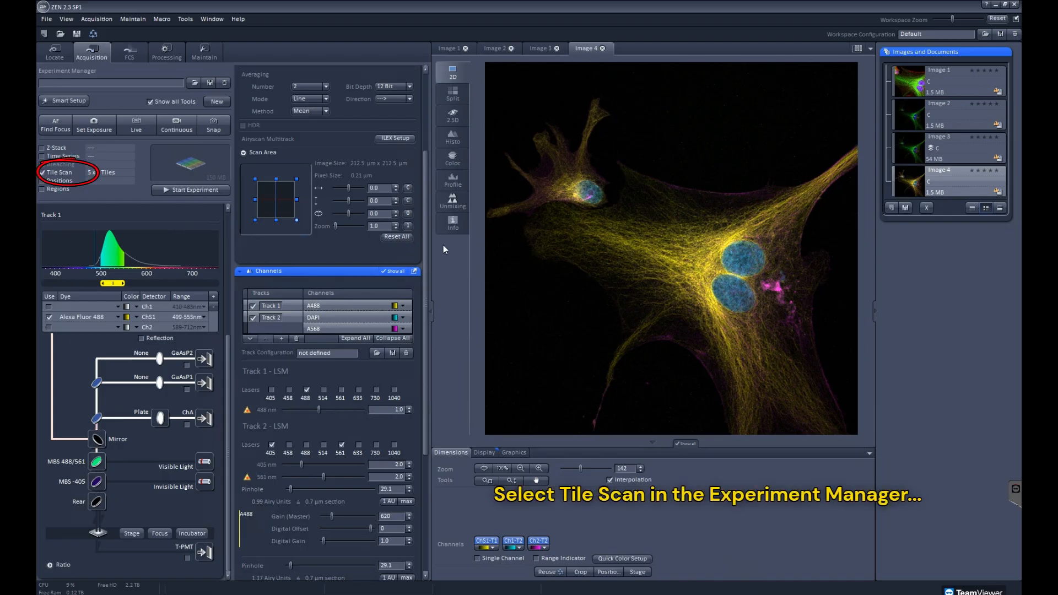
# Detach the Tile Scan settings and set the centered grid to 3 horizontal and 3 vertical tiles
pyautogui.scroll(-5, 425, 256)
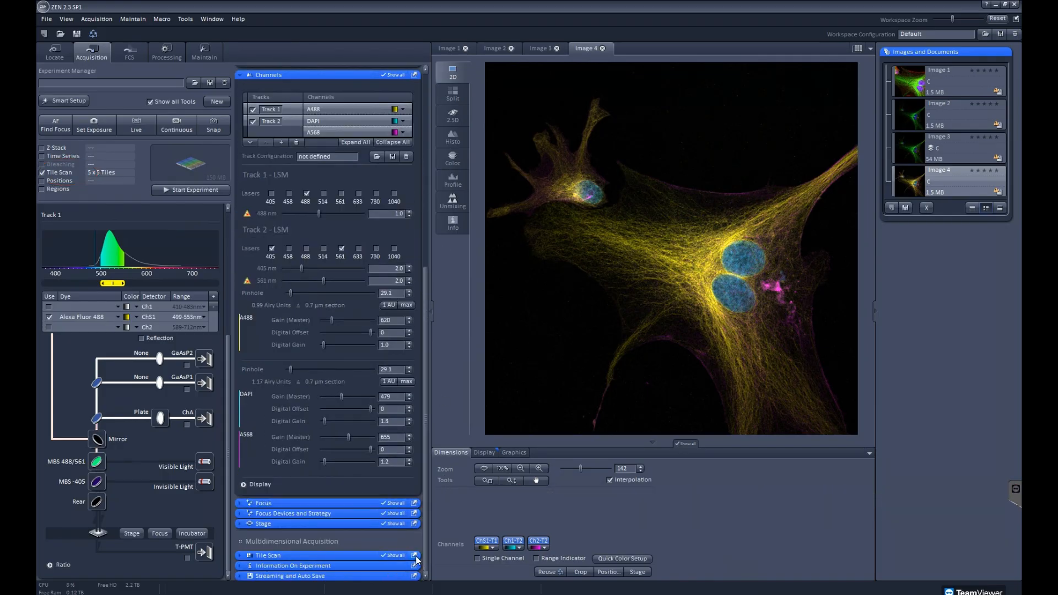
pyautogui.moveTo(322, 555); pyautogui.dragTo(384, 183)
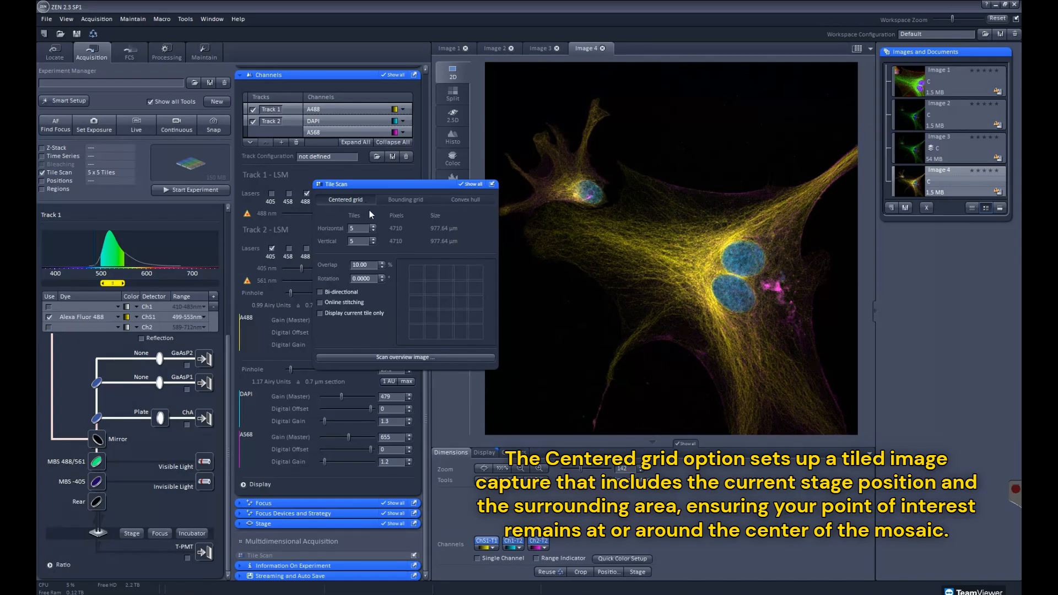
pyautogui.click(373, 231)
pyautogui.click(373, 231)
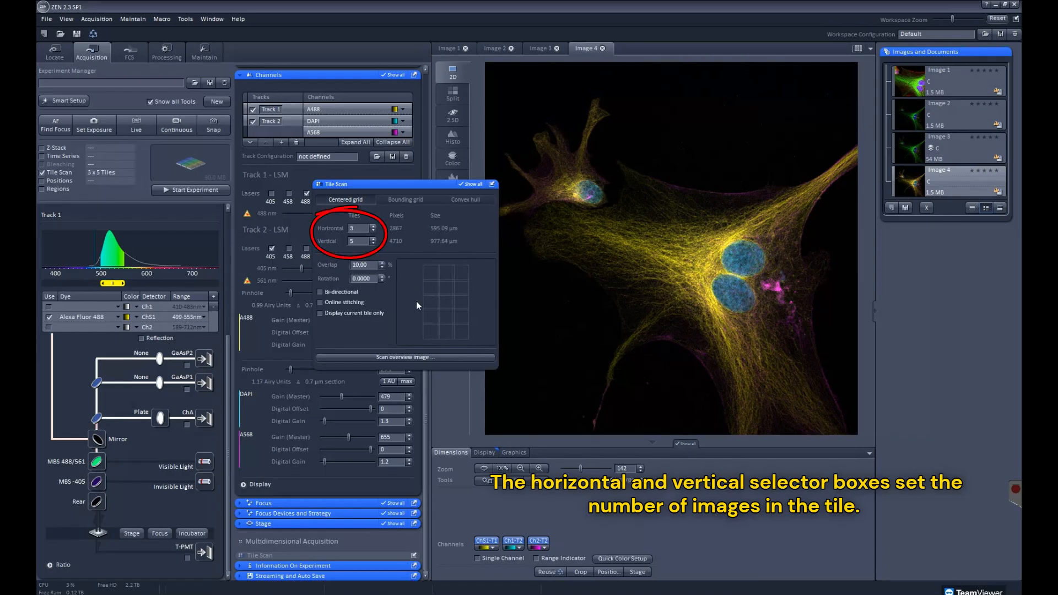
pyautogui.click(373, 242)
pyautogui.click(373, 242)
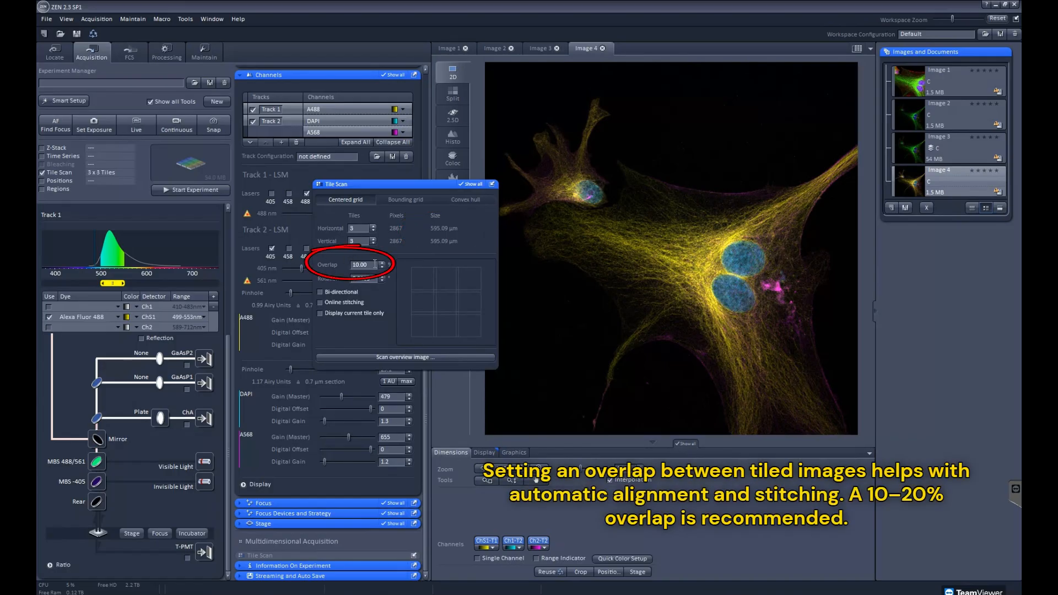
# Configure the tile scan with 15% overlap, bi-directional scanning and online stitching
pyautogui.write('5')
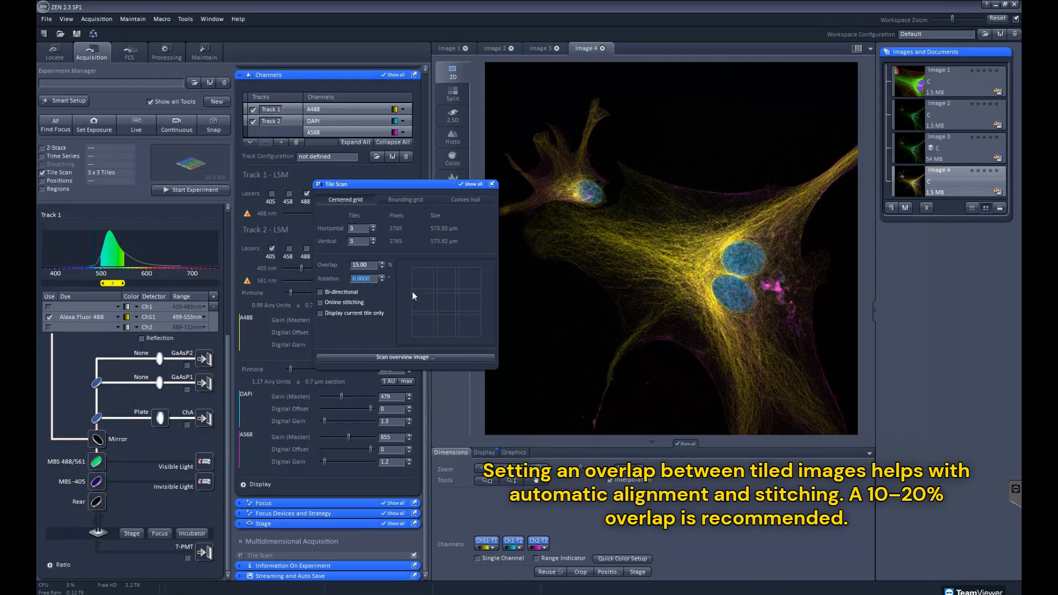
pyautogui.click(320, 292)
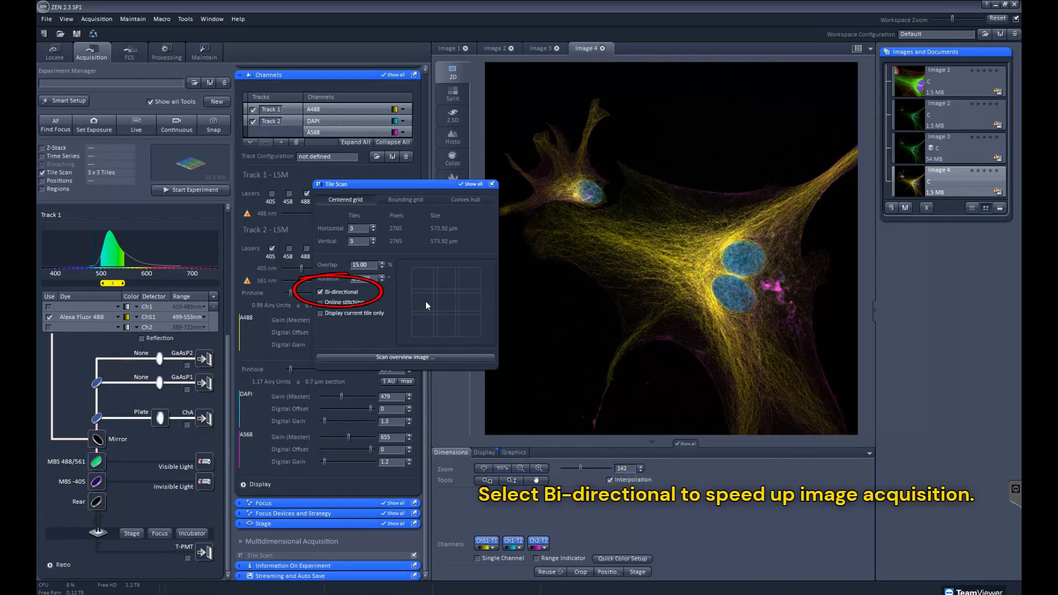
pyautogui.click(320, 304)
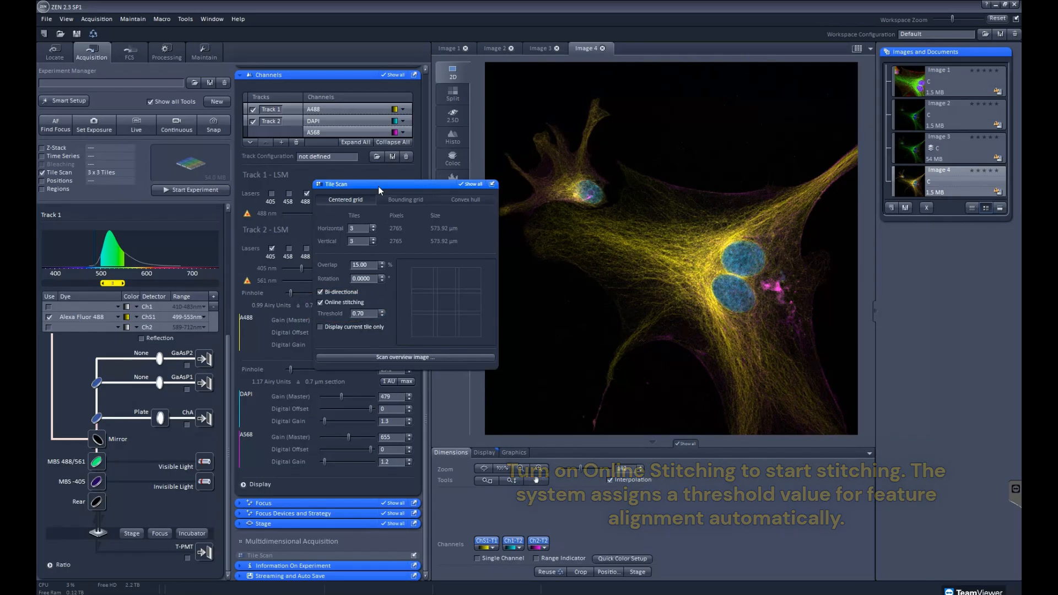
# Run the tile scan with its settings moved clear of the image, and mark the stage position on the mosaic
pyautogui.moveTo(378, 184); pyautogui.dragTo(318, 326)
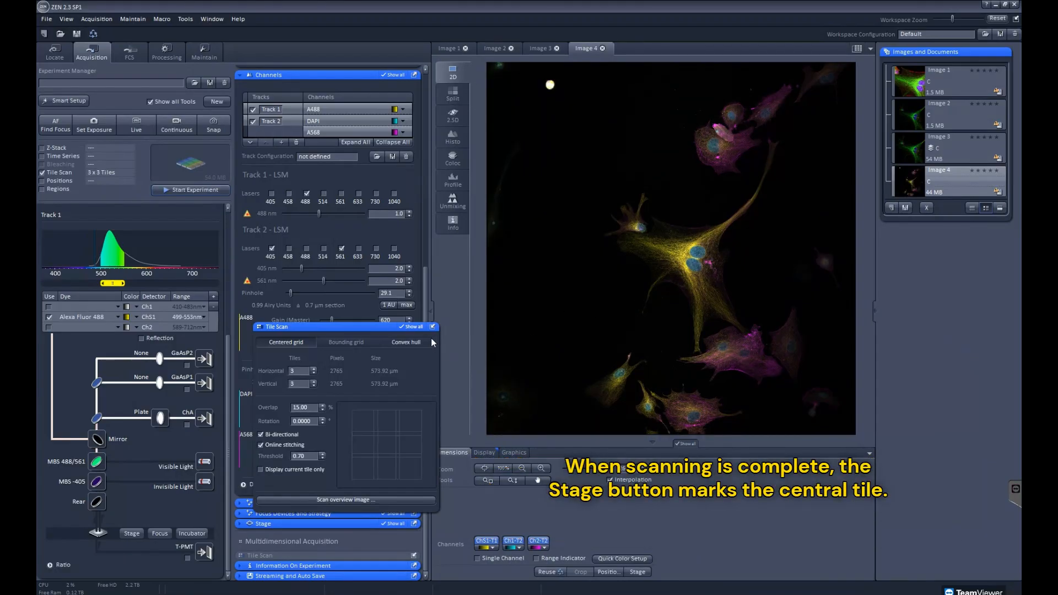
pyautogui.click(638, 572)
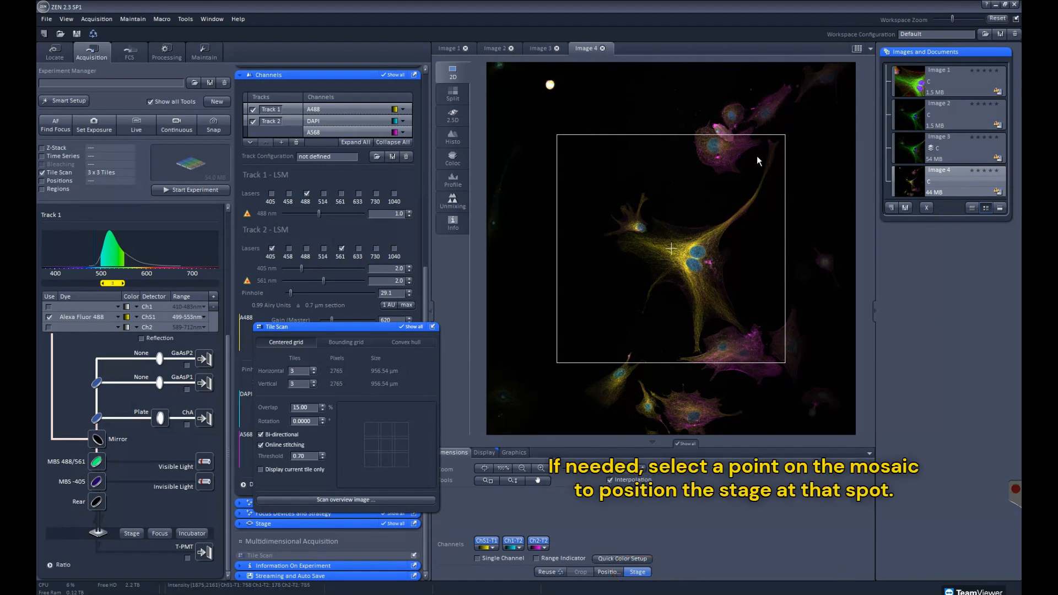
# Position the stage on the cell group in the mosaic's upper right and reset the scan area zoom to 1.0, with Tile Scan settings docked
pyautogui.click(759, 121)
pyautogui.moveTo(425, 305); pyautogui.dragTo(440, 204)
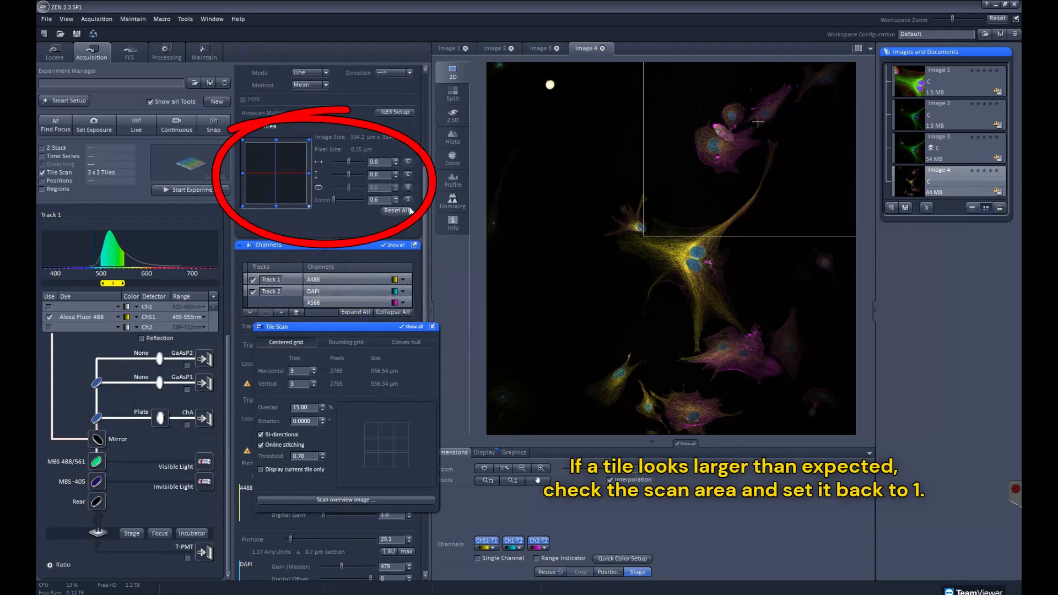
pyautogui.click(408, 200)
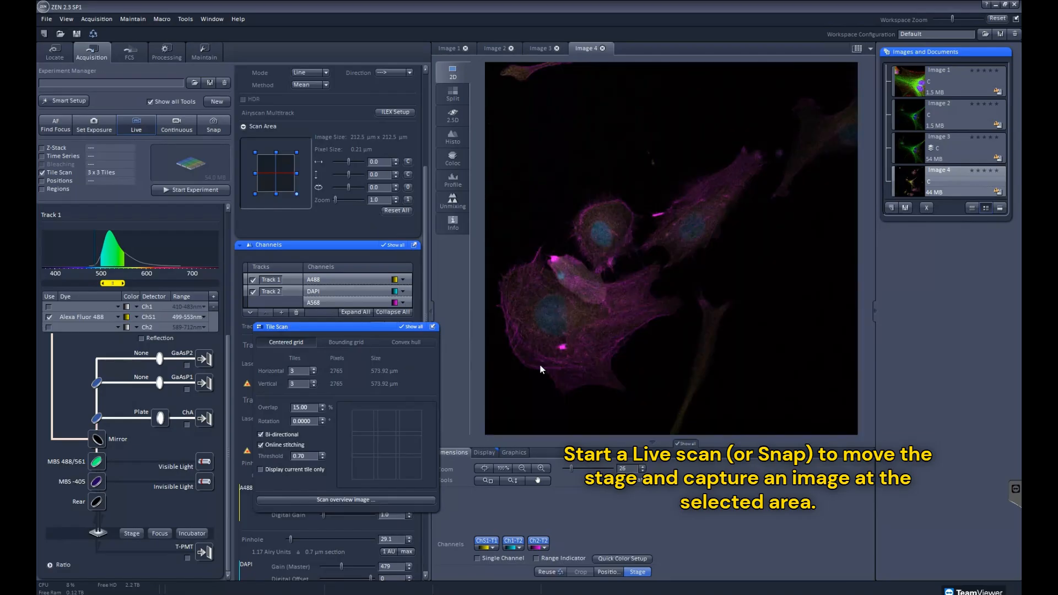
pyautogui.click(433, 327)
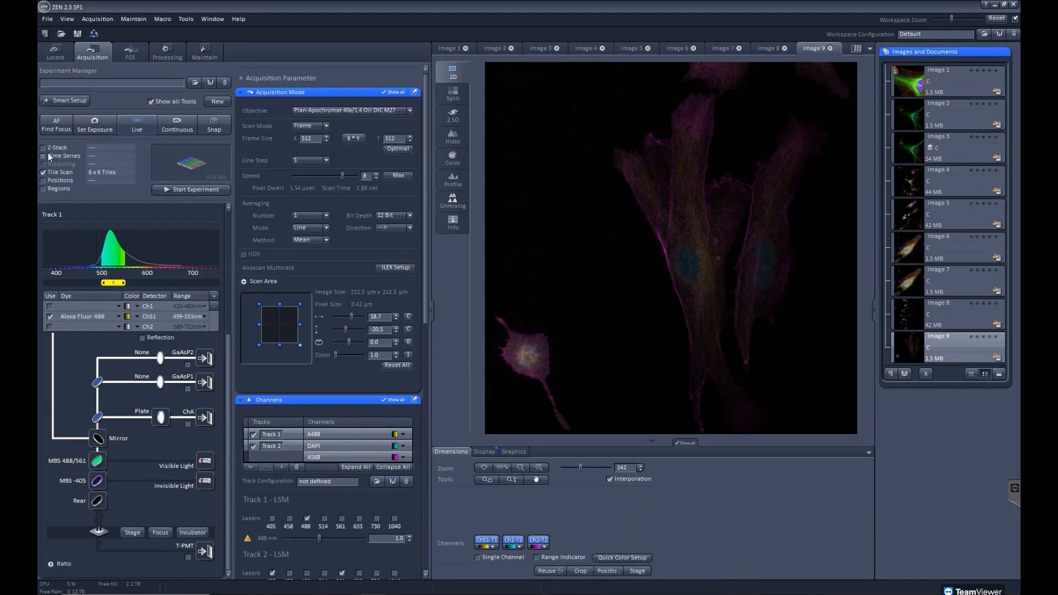
# Enable Z-Stack alongside the tile scan and set its first slice to 336.89 µm and last slice to 340.50 µm during a live scan
pyautogui.click(43, 147)
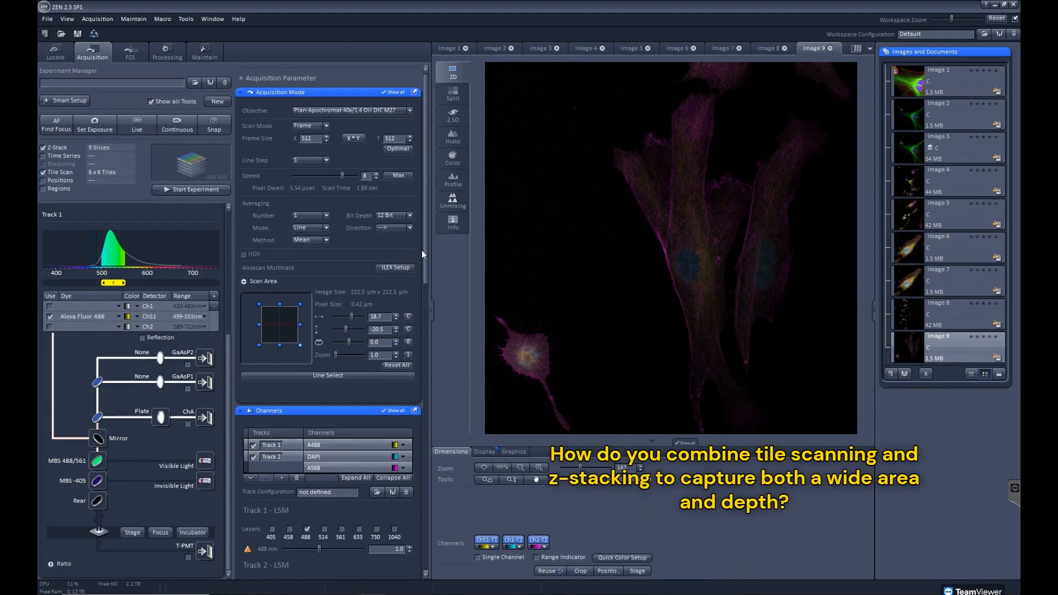
pyautogui.moveTo(425, 253); pyautogui.dragTo(432, 519)
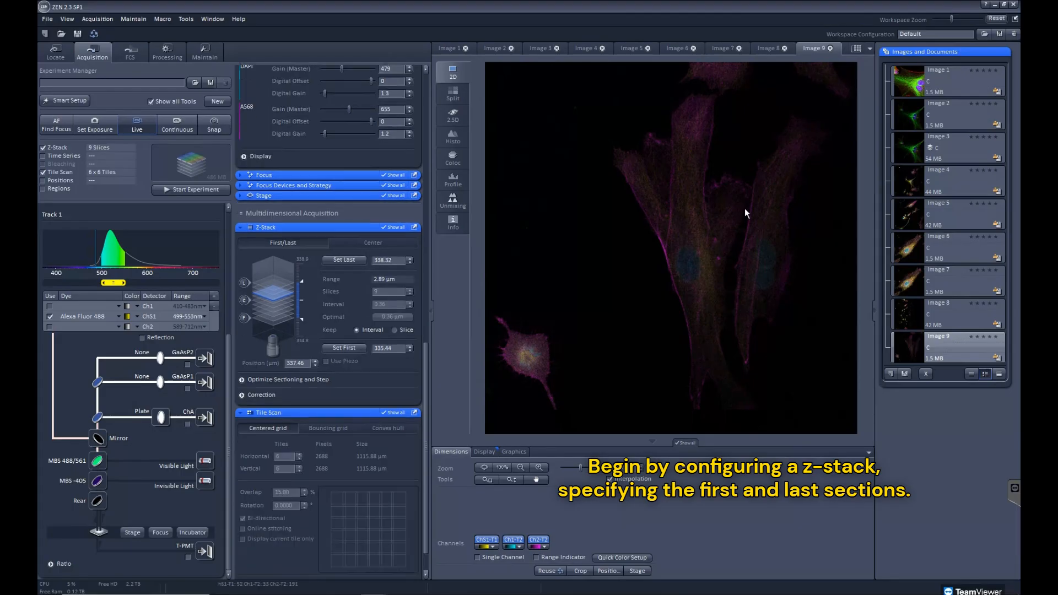
pyautogui.click(345, 347)
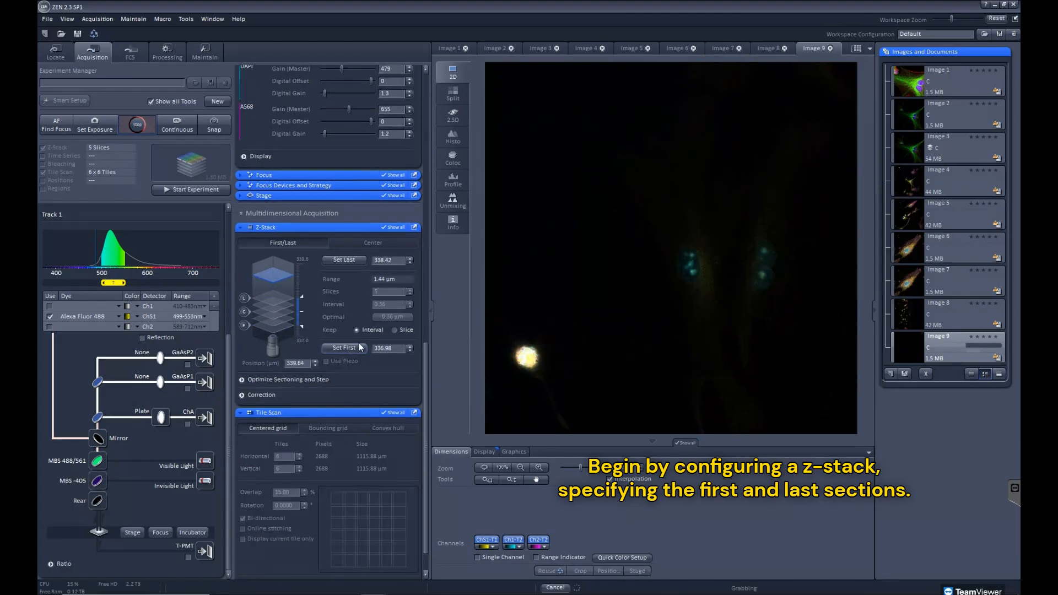
pyautogui.click(345, 260)
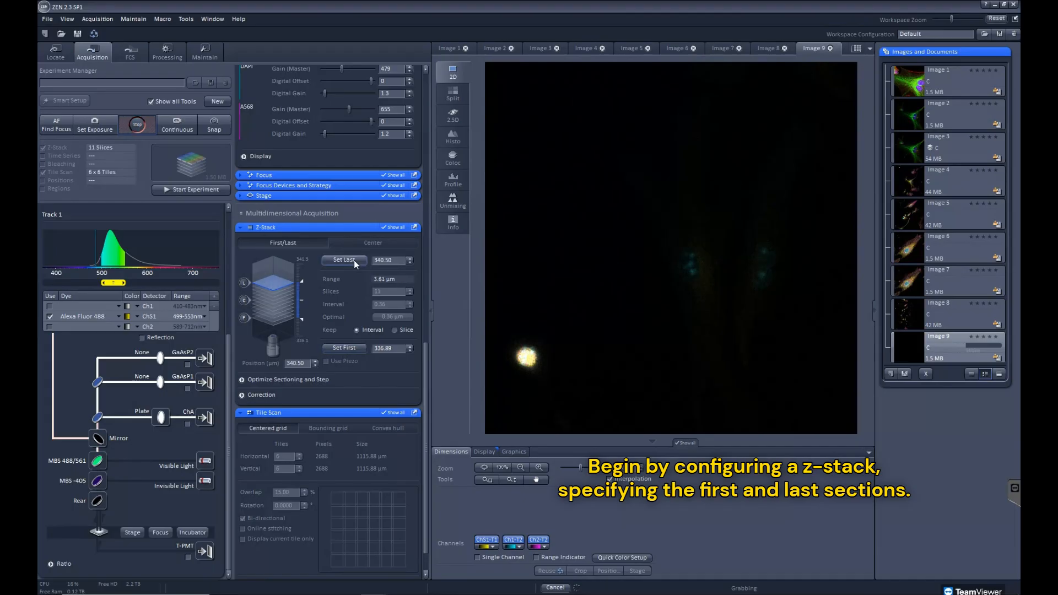
pyautogui.click(137, 124)
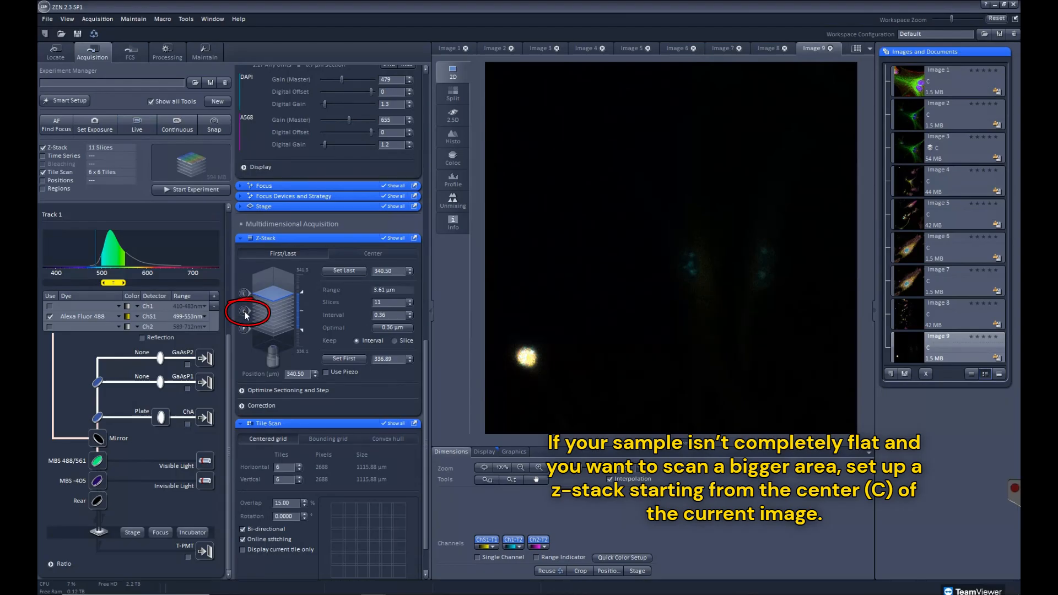
# Move the focus to the center of the Z-stack and set the A488 master gain to 600 while scanning live
pyautogui.click(244, 312)
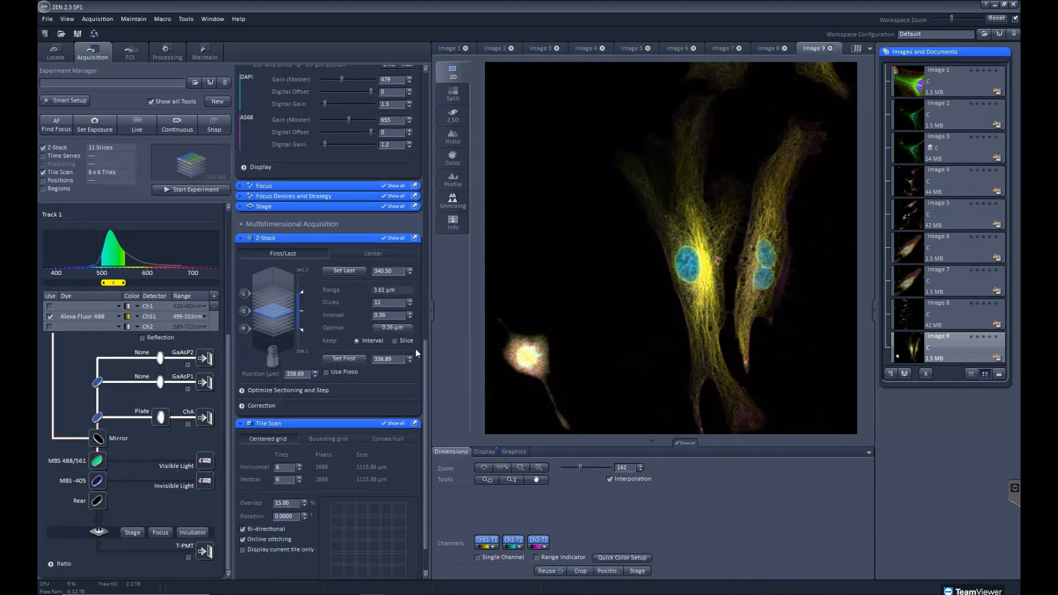
pyautogui.scroll(5, 415, 348)
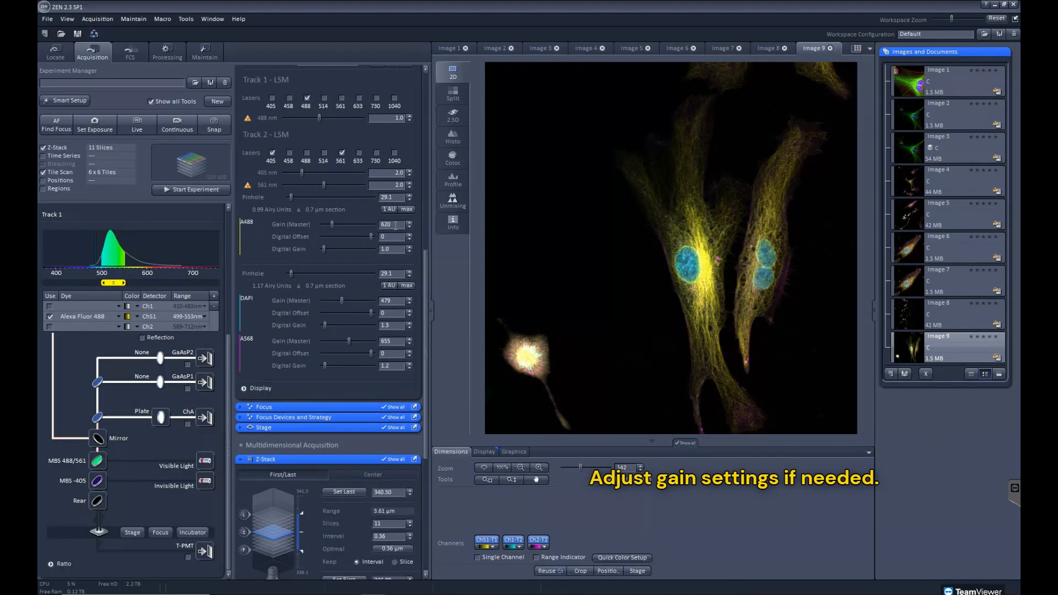
pyautogui.click(140, 123)
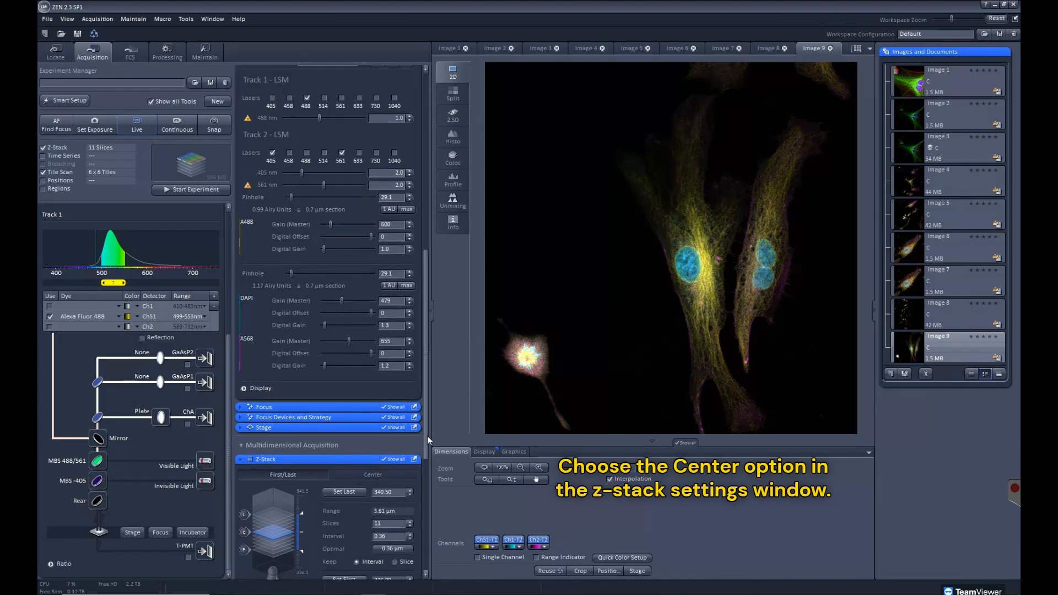
# Center the Z-stack on the current focus position using Center mode, and set it to 12 slices with the Slice option kept
pyautogui.moveTo(428, 447); pyautogui.dragTo(427, 514)
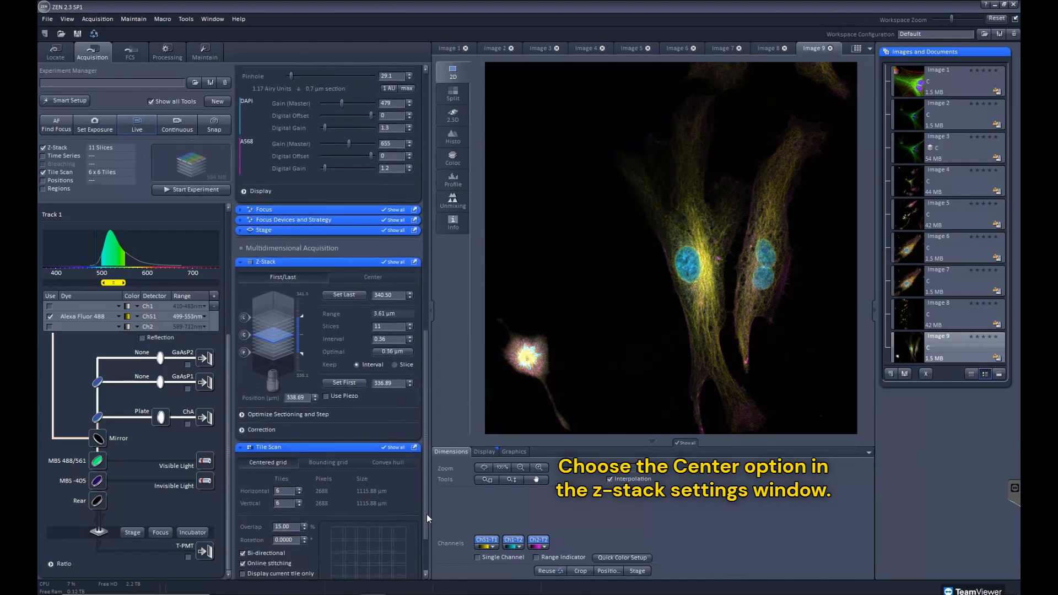
pyautogui.click(371, 279)
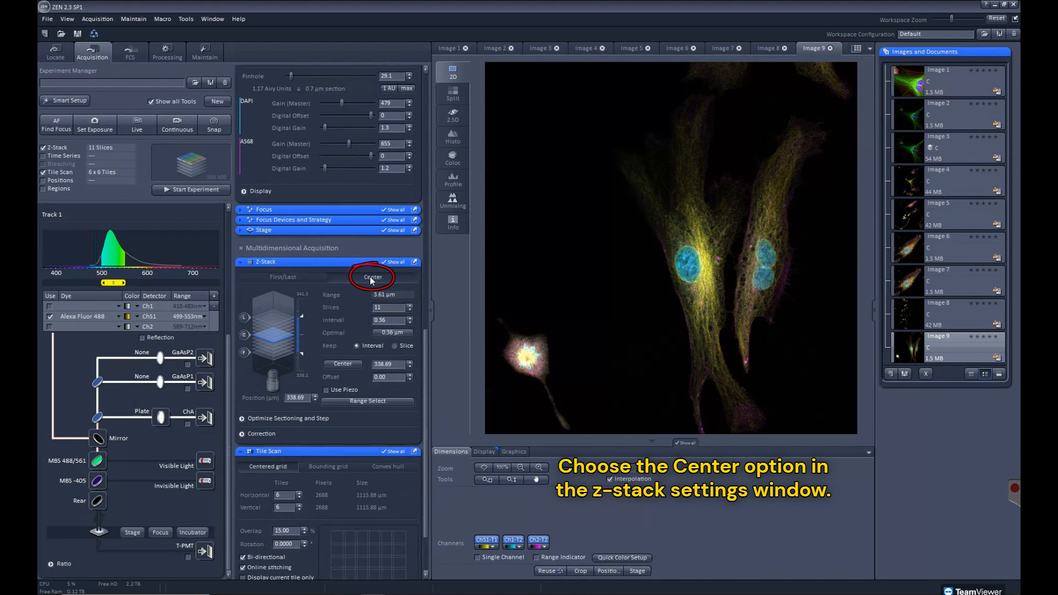
pyautogui.click(346, 363)
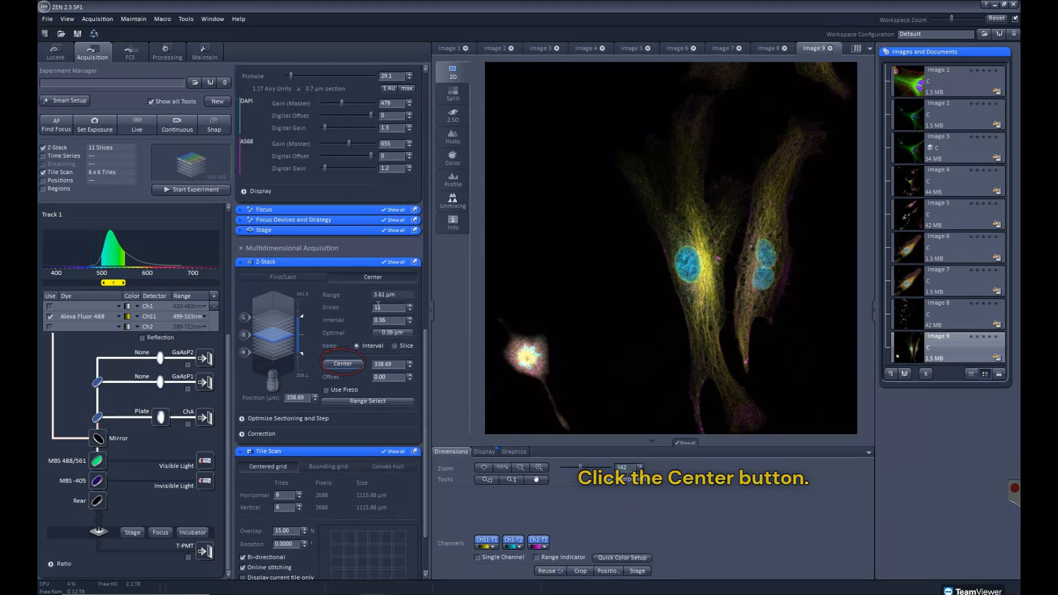
pyautogui.click(394, 346)
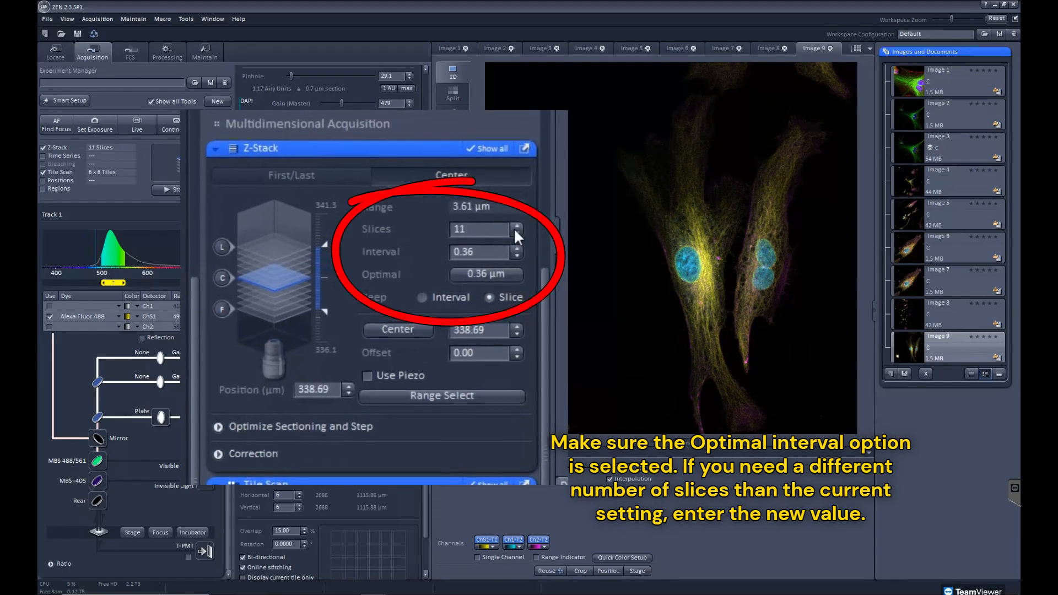
pyautogui.click(516, 223)
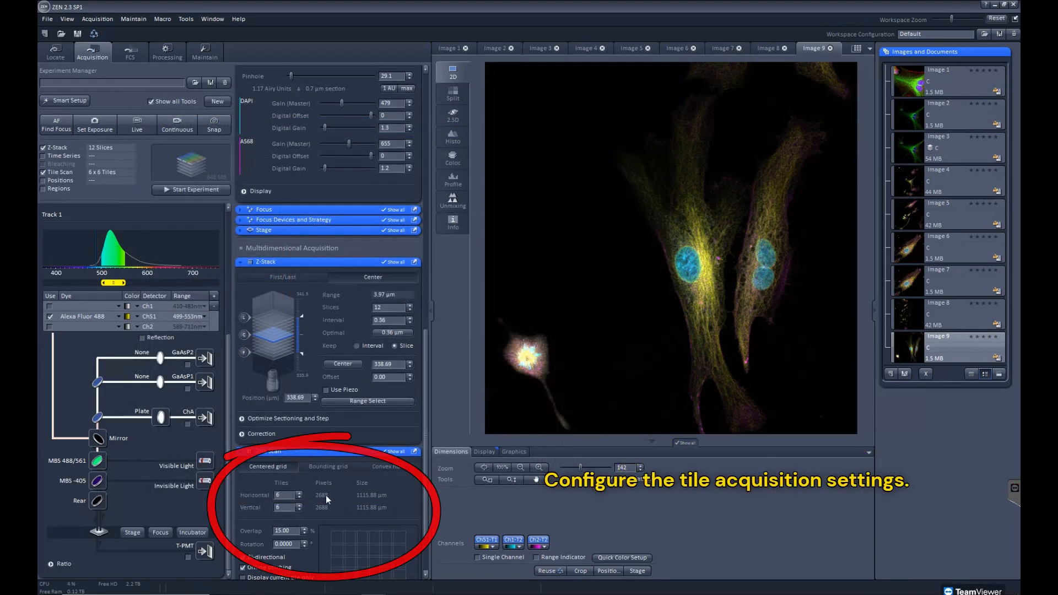
# Acquire the Z-stack over a centered grid of 3 × 3 tiles and browse through the slices of the stitched result
pyautogui.click(299, 495)
pyautogui.click(300, 508)
pyautogui.click(299, 508)
pyautogui.click(299, 496)
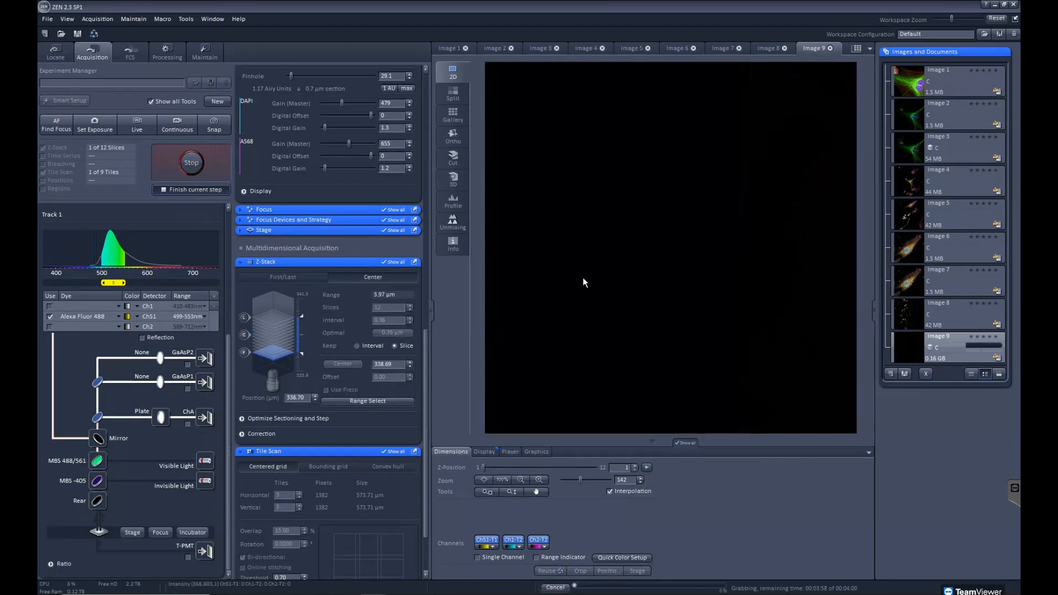
pyautogui.moveTo(425, 424); pyautogui.dragTo(426, 176)
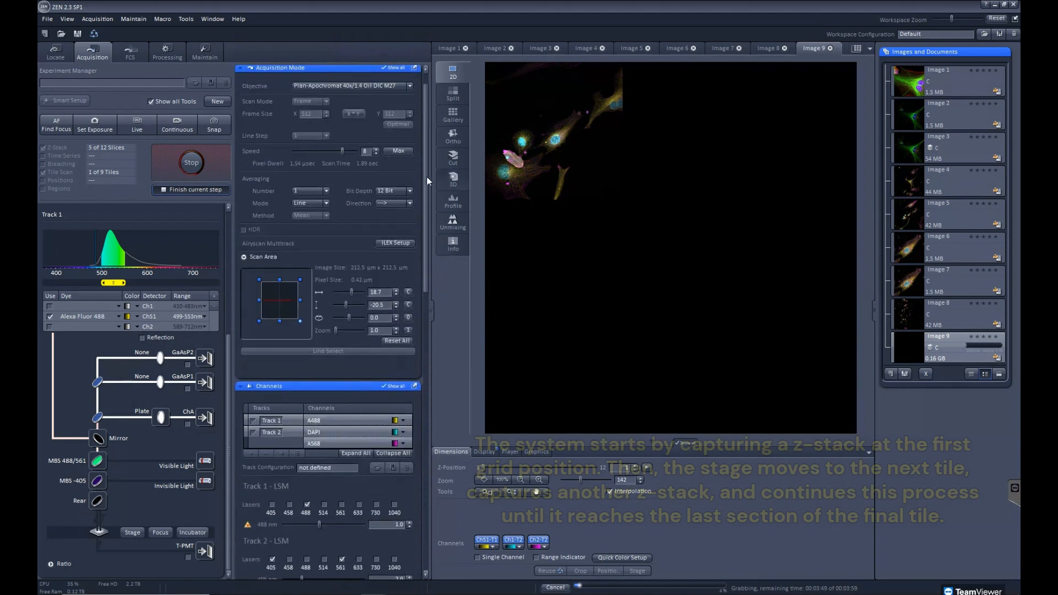
pyautogui.moveTo(426, 248); pyautogui.dragTo(438, 532)
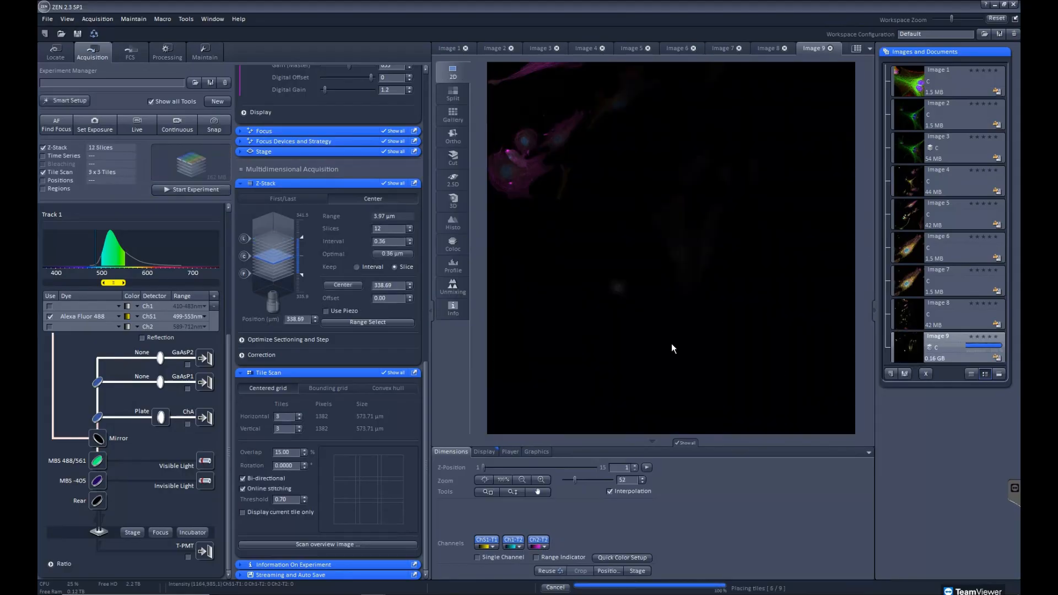
pyautogui.moveTo(483, 468); pyautogui.dragTo(530, 482)
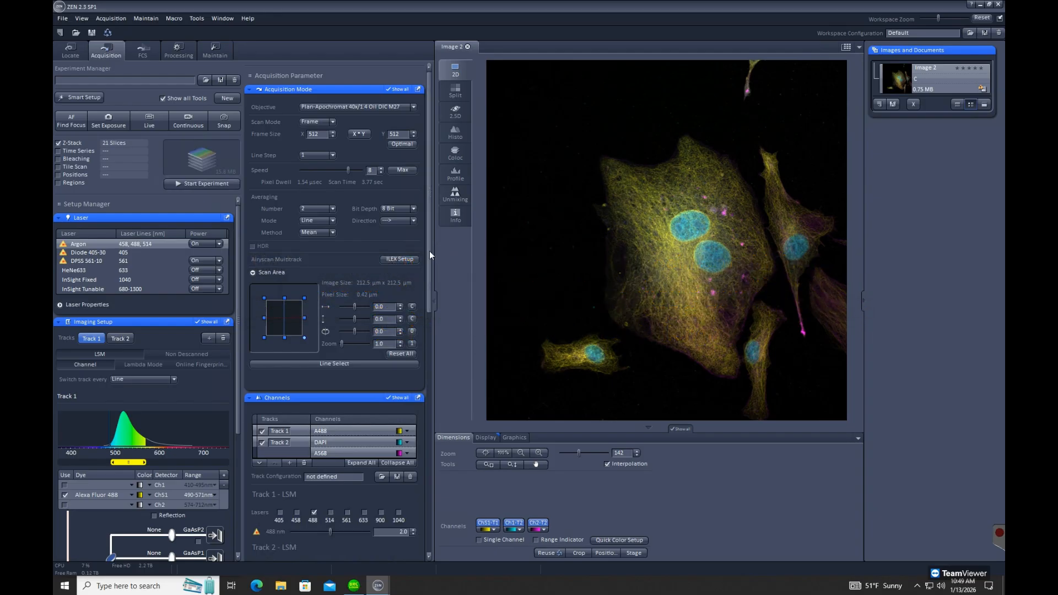
# Set the new Z-stack's range from 3024.82 µm to 3028.82 µm during a live scan
pyautogui.moveTo(428, 251); pyautogui.dragTo(457, 441)
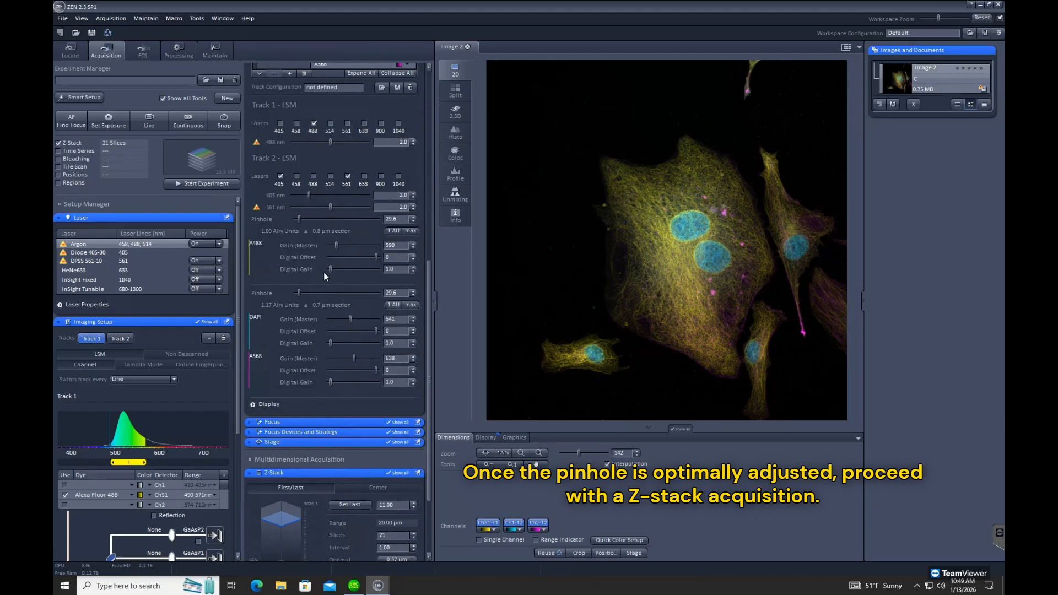
pyautogui.moveTo(427, 374); pyautogui.dragTo(438, 481)
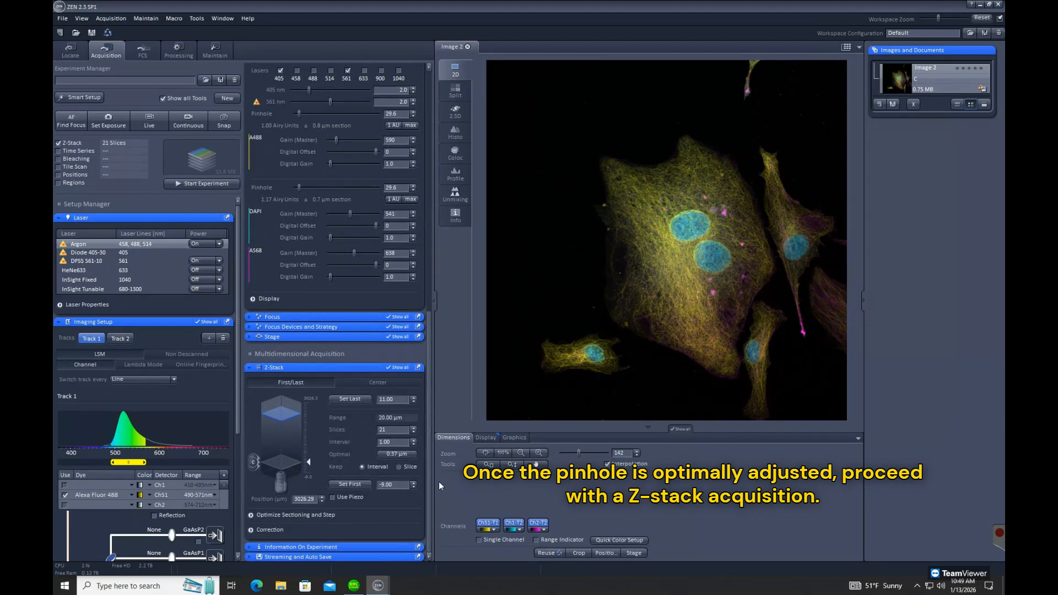
pyautogui.click(149, 121)
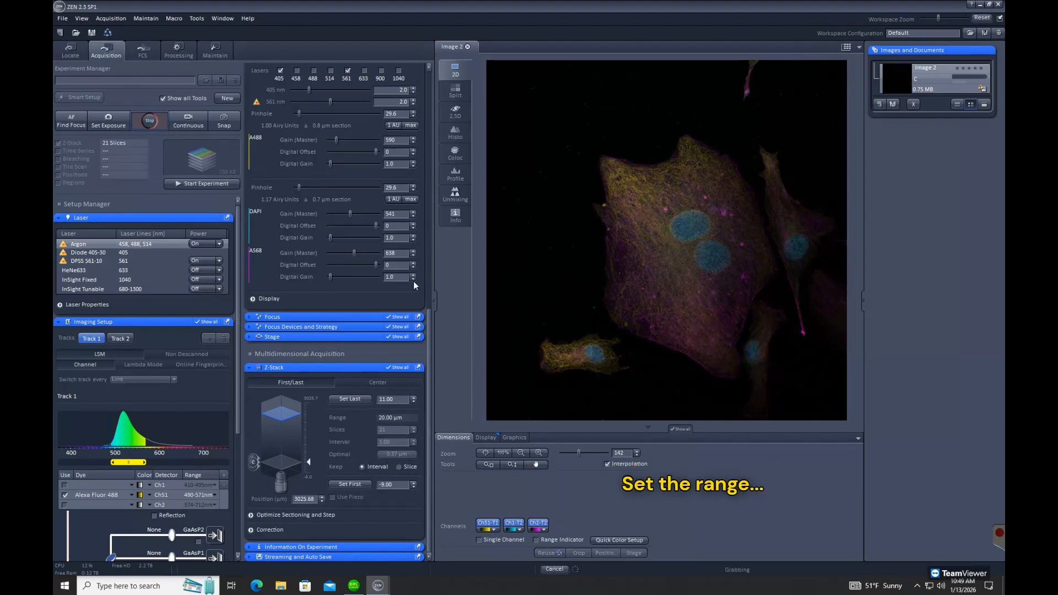
pyautogui.click(359, 485)
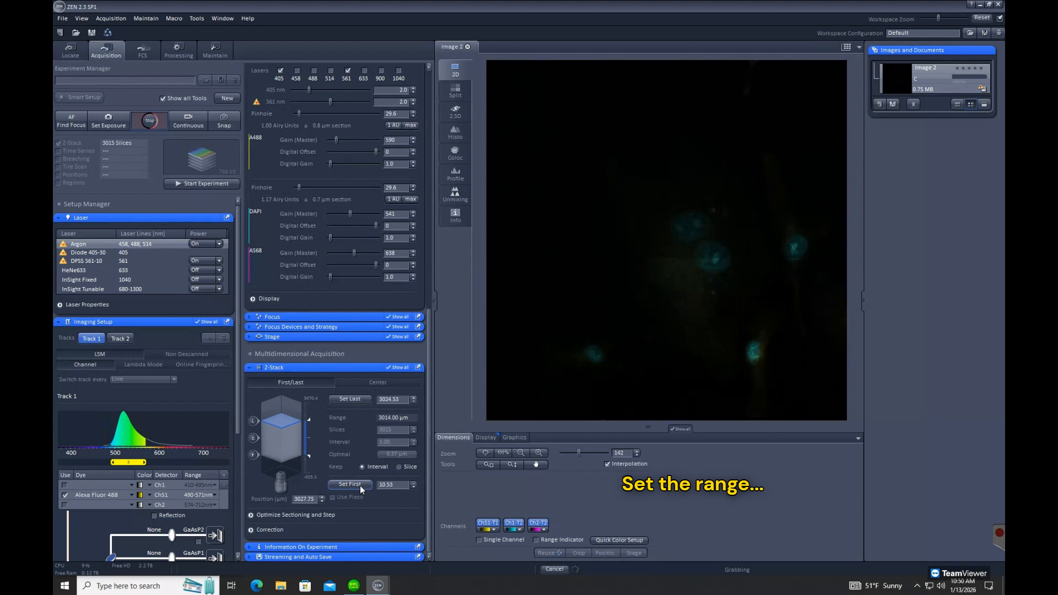
pyautogui.click(350, 399)
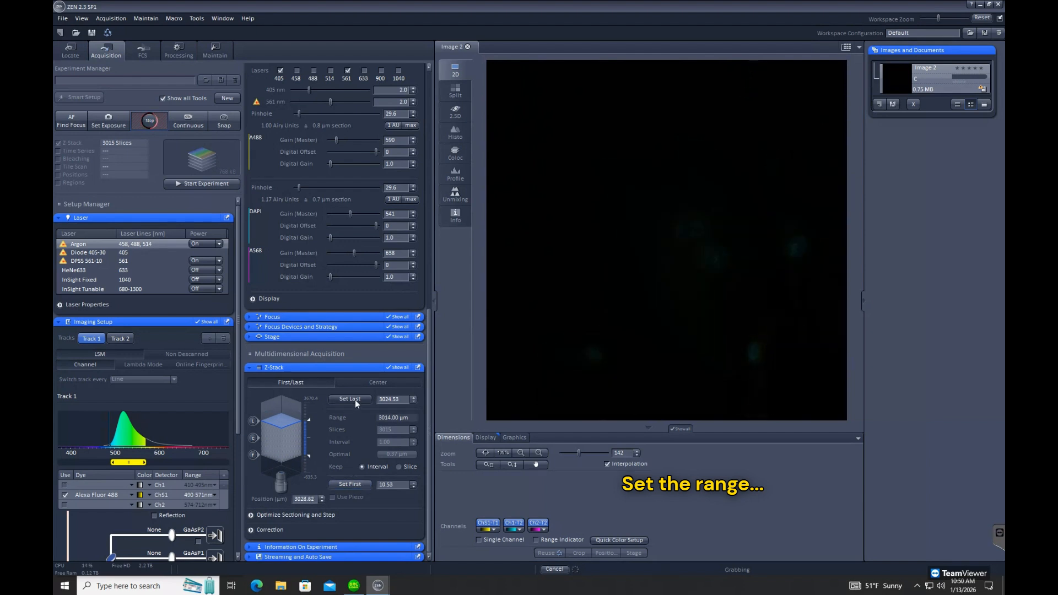
pyautogui.click(149, 121)
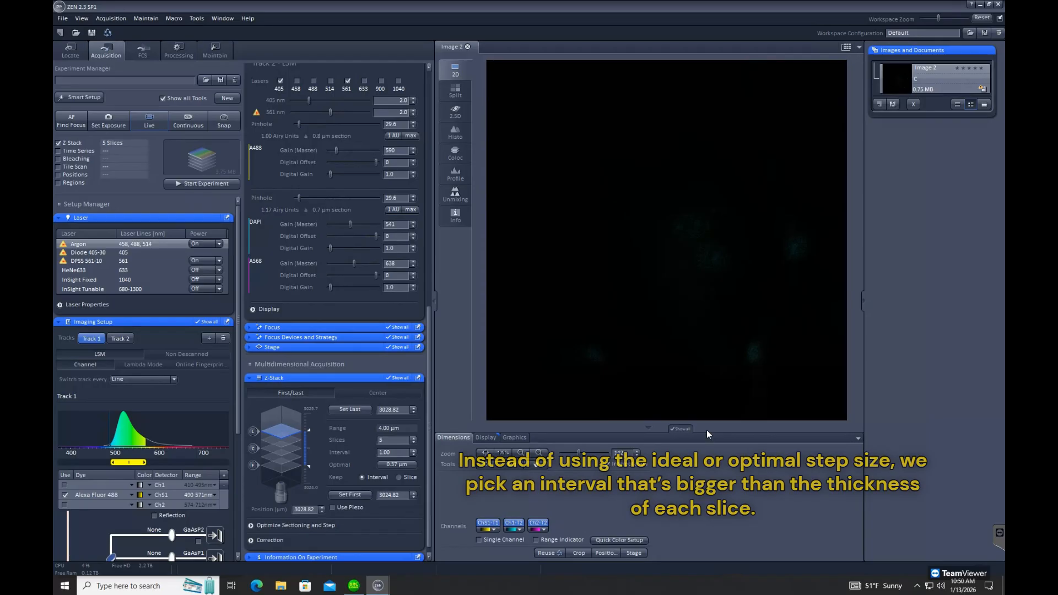
# Set the Z-stack interval to 1.00 µm in place of the optimal step, and expand Optimize Sectioning and Step to inspect the slice spacing
pyautogui.click(393, 464)
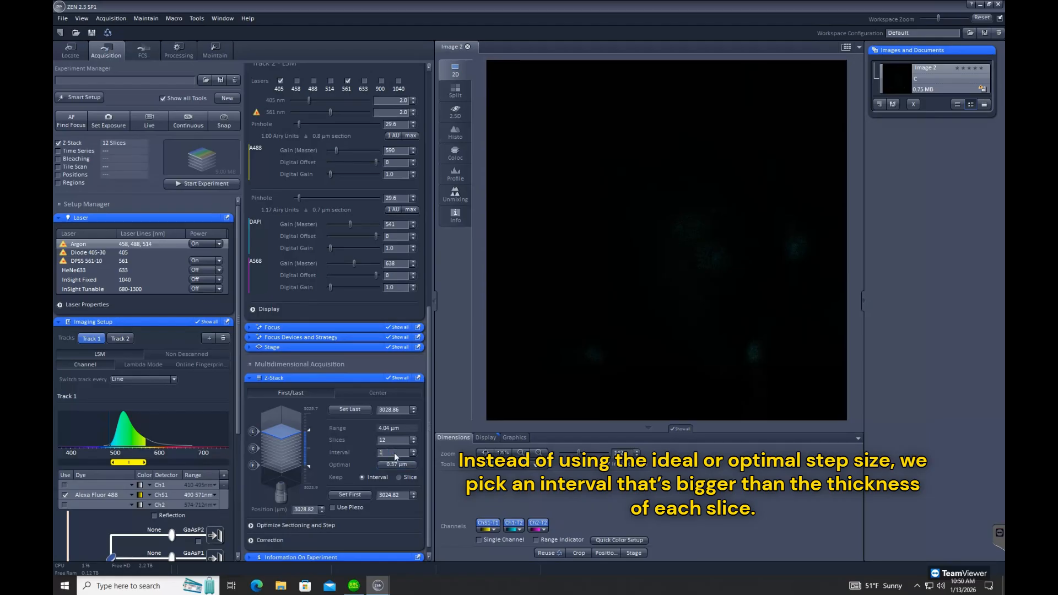
pyautogui.write('1')
pyautogui.press('Return')
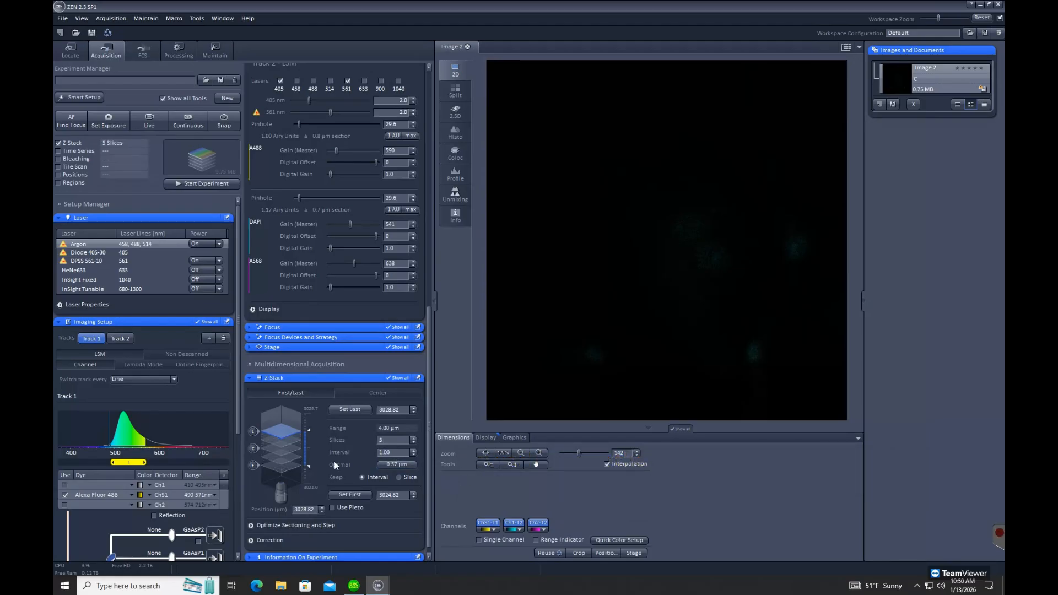
pyautogui.click(262, 524)
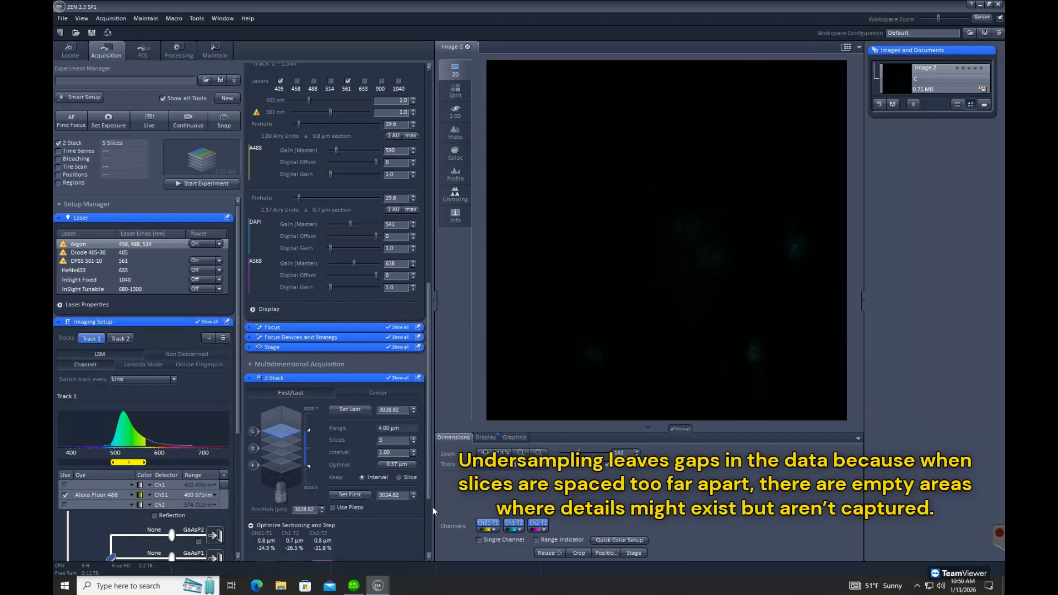
pyautogui.moveTo(429, 487); pyautogui.dragTo(427, 557)
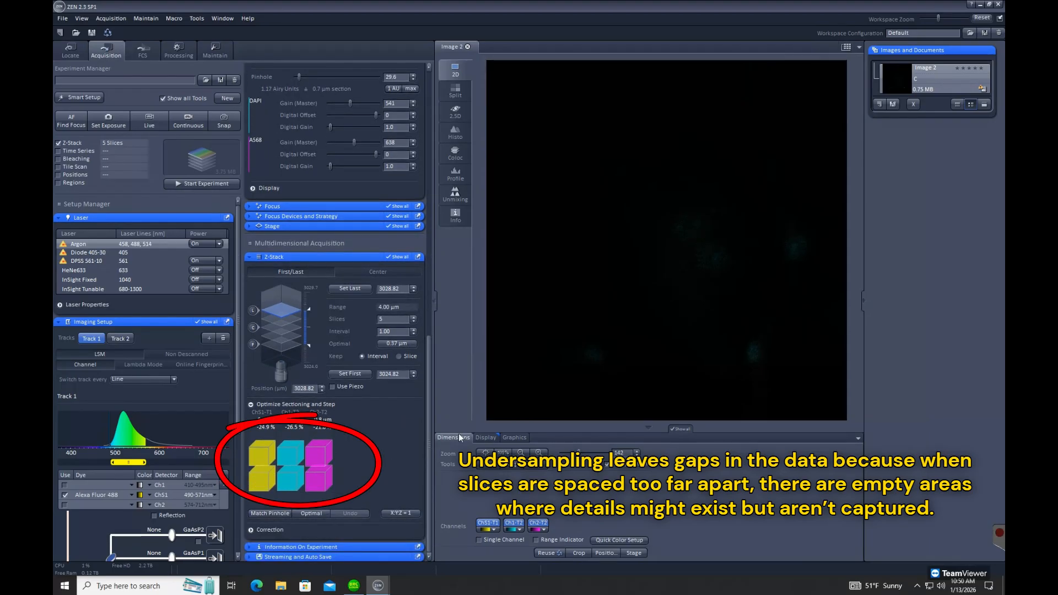
# Acquire the undersampled Z-stack and review it slice by slice and as a 3D rendering
pyautogui.click(208, 183)
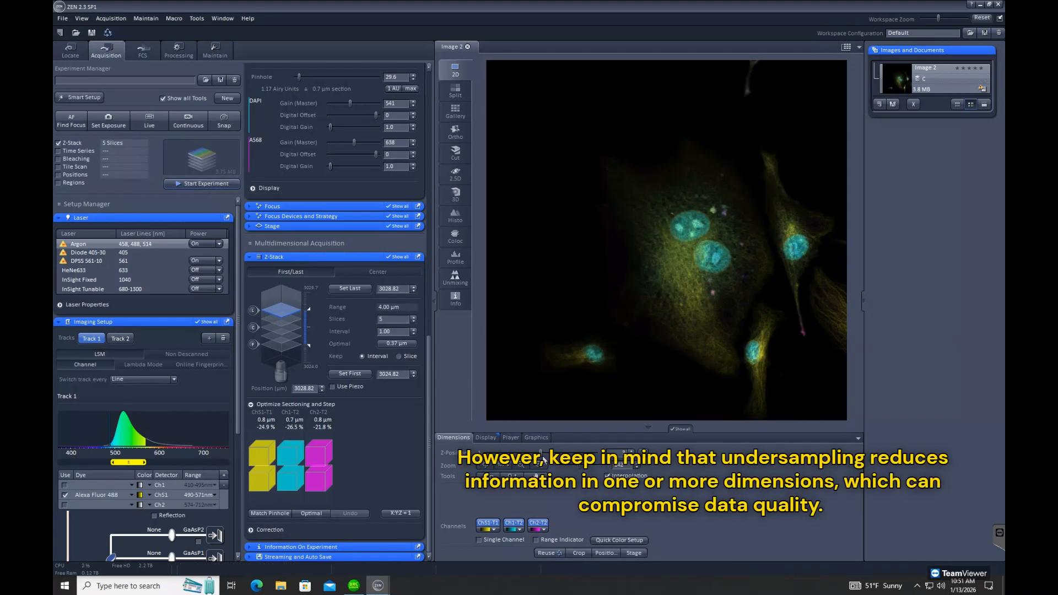
pyautogui.moveTo(542, 457); pyautogui.dragTo(518, 453)
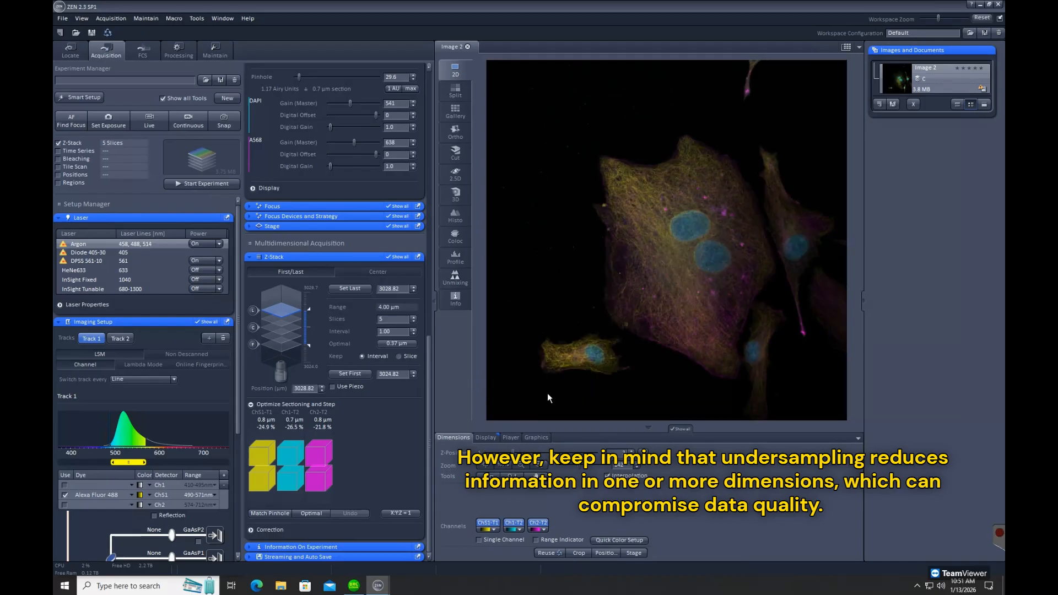
pyautogui.click(459, 193)
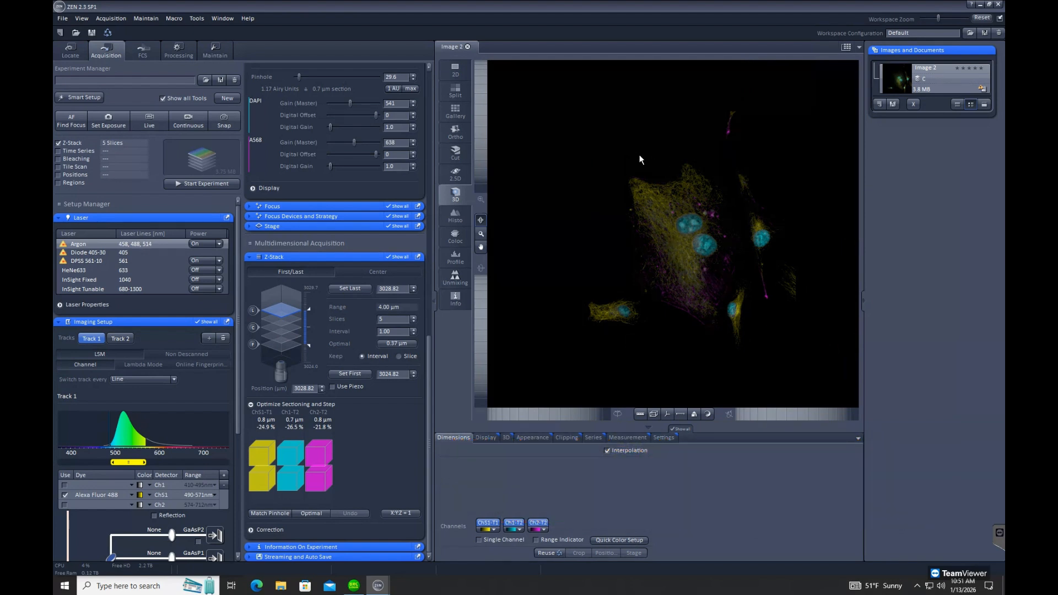
# Create a new image, set the Z-stack interval to 0.10 µm, and acquire the oversampled stack
pyautogui.click(227, 98)
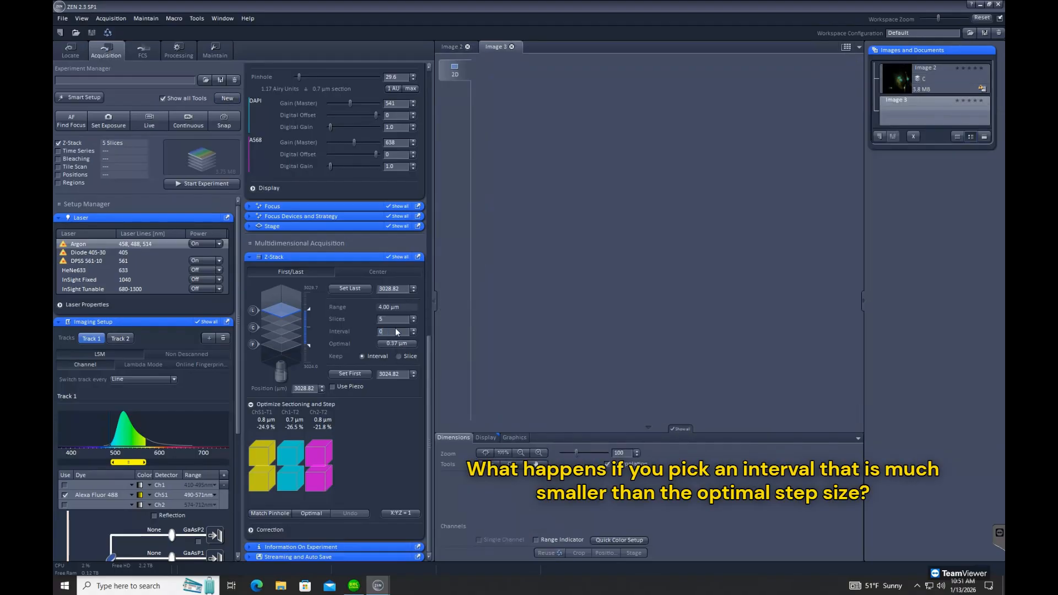
pyautogui.write('.1')
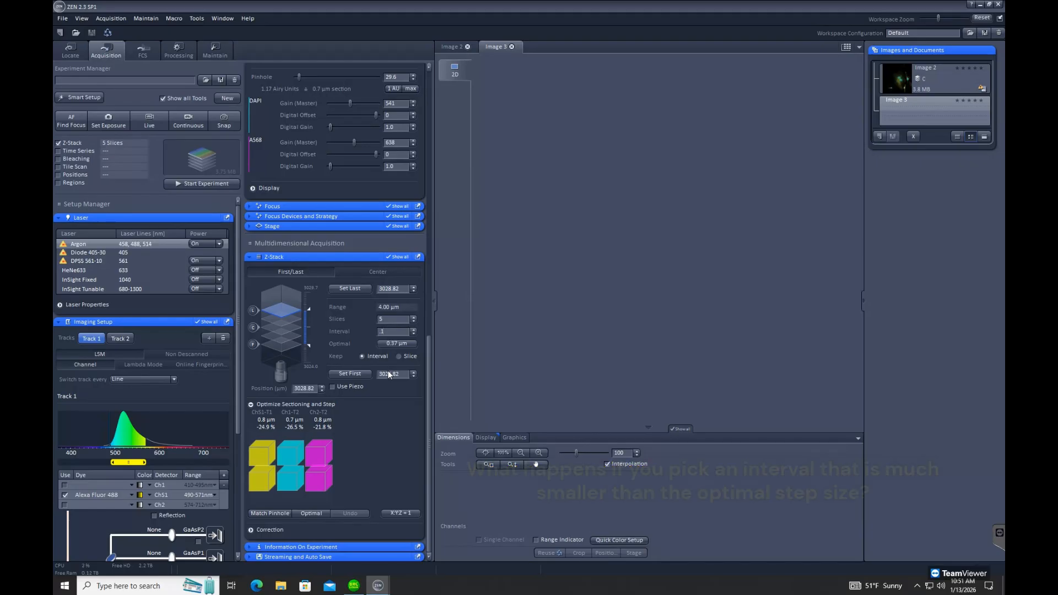
pyautogui.press('Return')
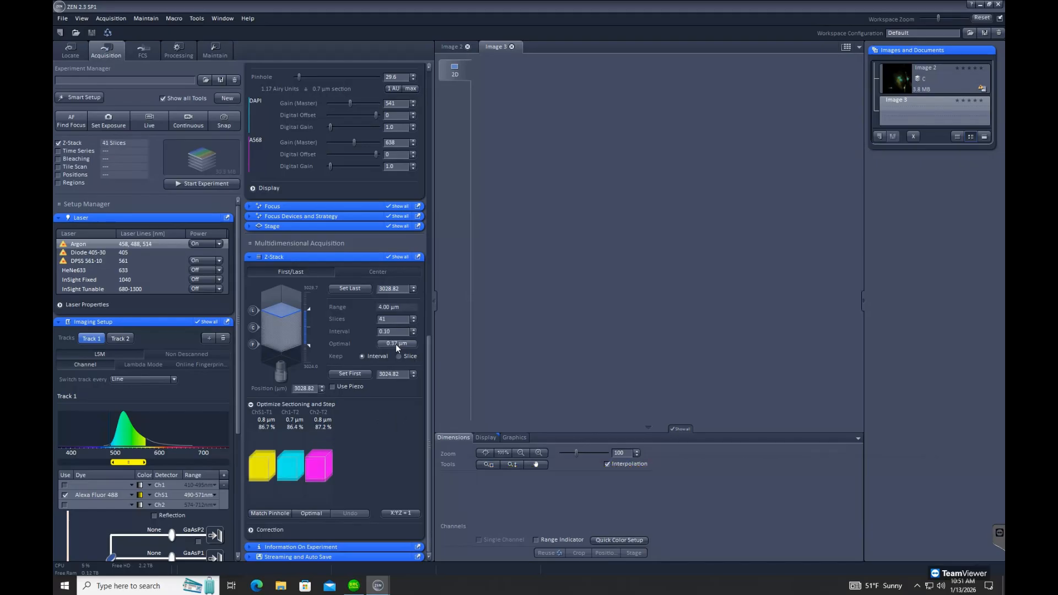
pyautogui.click(190, 184)
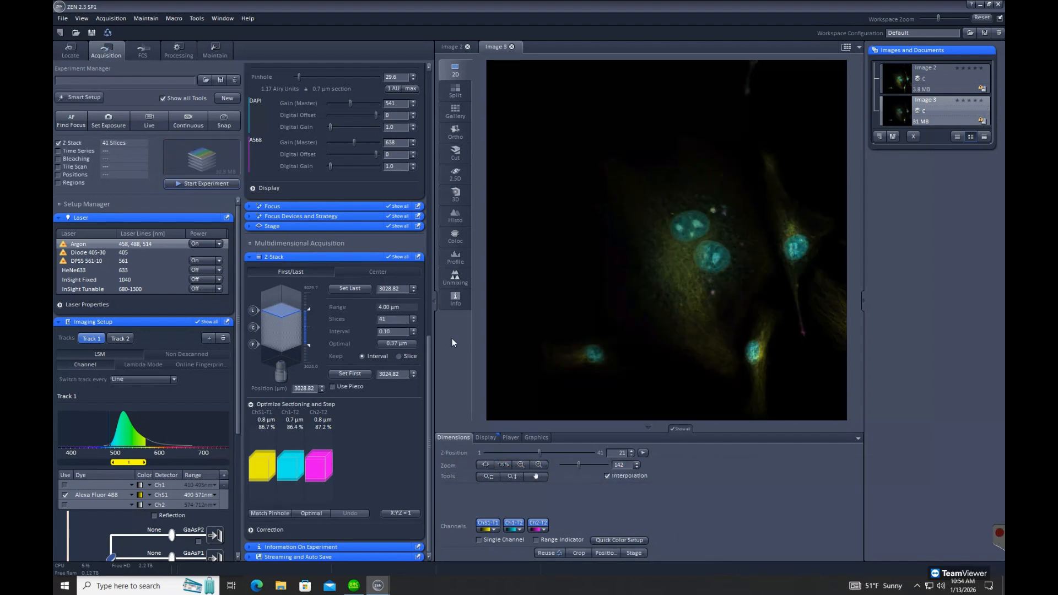
# Review the oversampled stack at slice 14 and in 3D, and compare it with the undersampled 3D rendering, brightened to a white level of 86
pyautogui.moveTo(538, 452)
pyautogui.mouseDown()
pyautogui.moveTo(478, 448)
pyautogui.moveTo(558, 450)
pyautogui.moveTo(520, 444)
pyautogui.mouseUp()
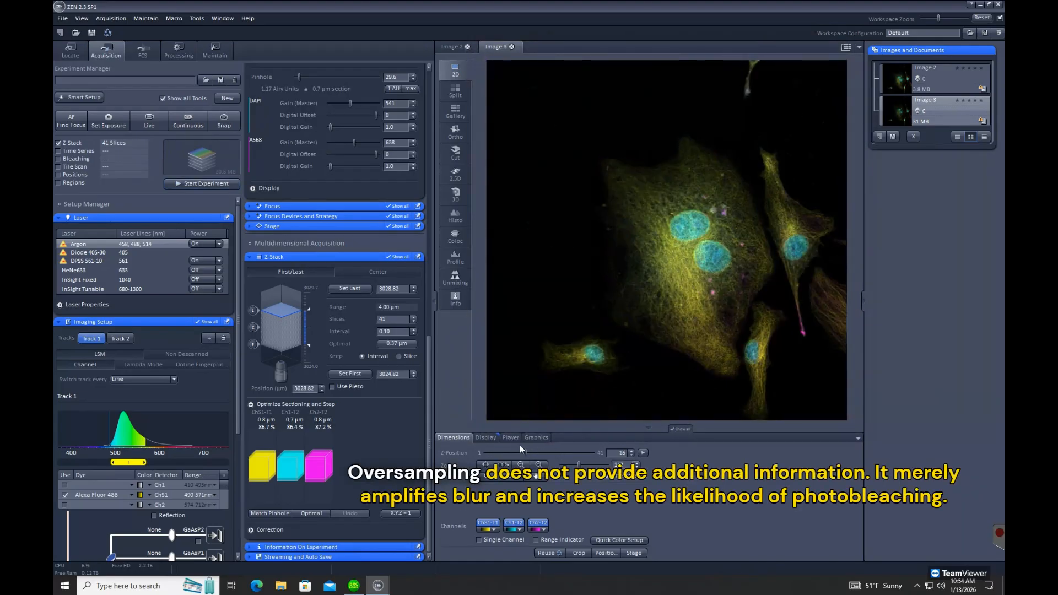
pyautogui.click(456, 193)
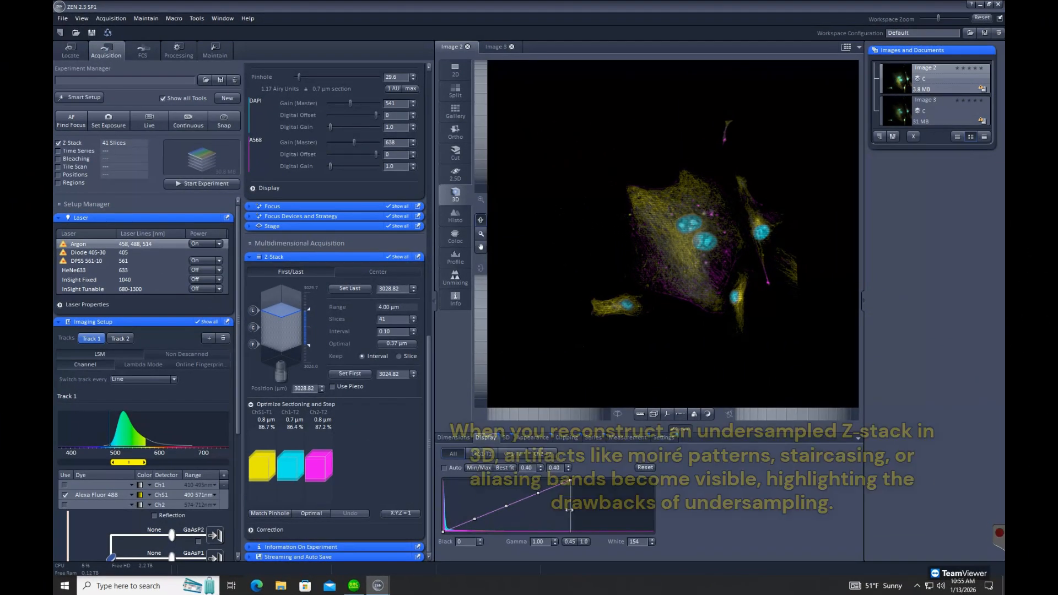
pyautogui.moveTo(570, 510); pyautogui.dragTo(514, 511)
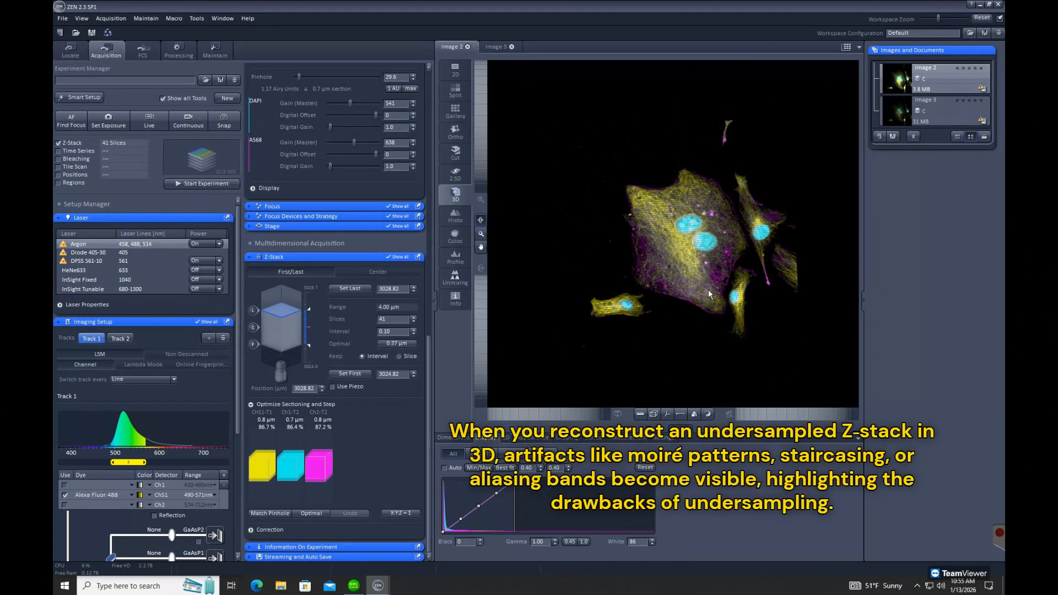
pyautogui.moveTo(708, 290); pyautogui.dragTo(726, 260)
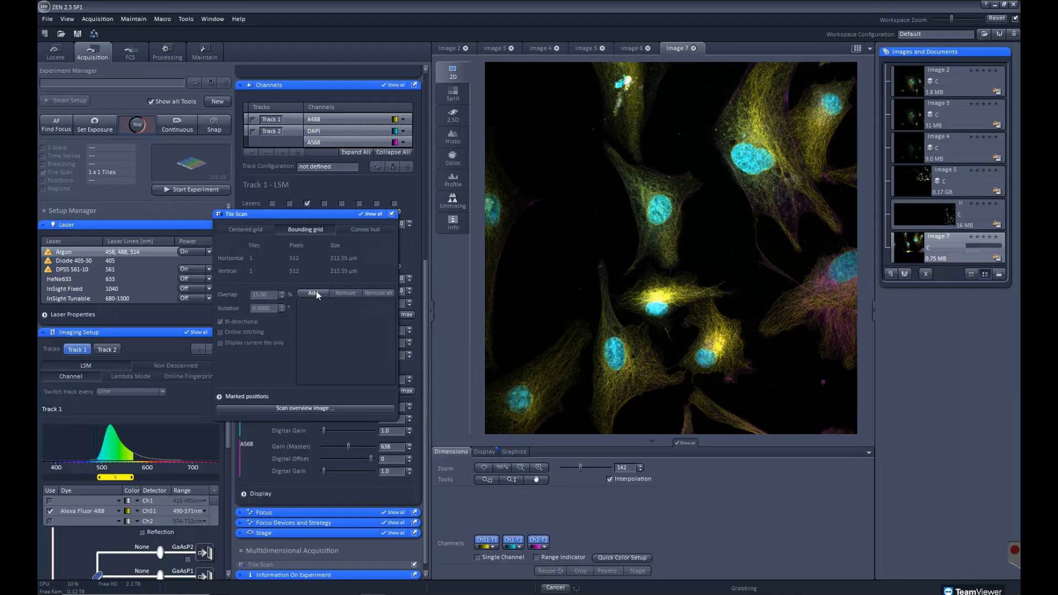
# Mark four corner positions of a bounding grid spanning 3 × 3 tiles during live scanning, and save the resulting tile scan
pyautogui.click(314, 292)
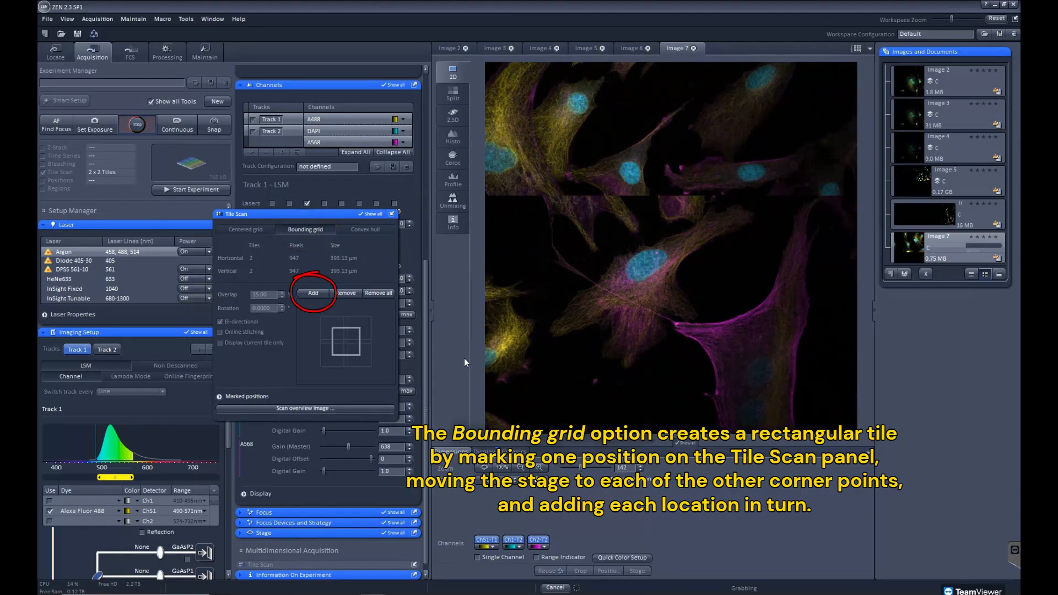
pyautogui.click(325, 293)
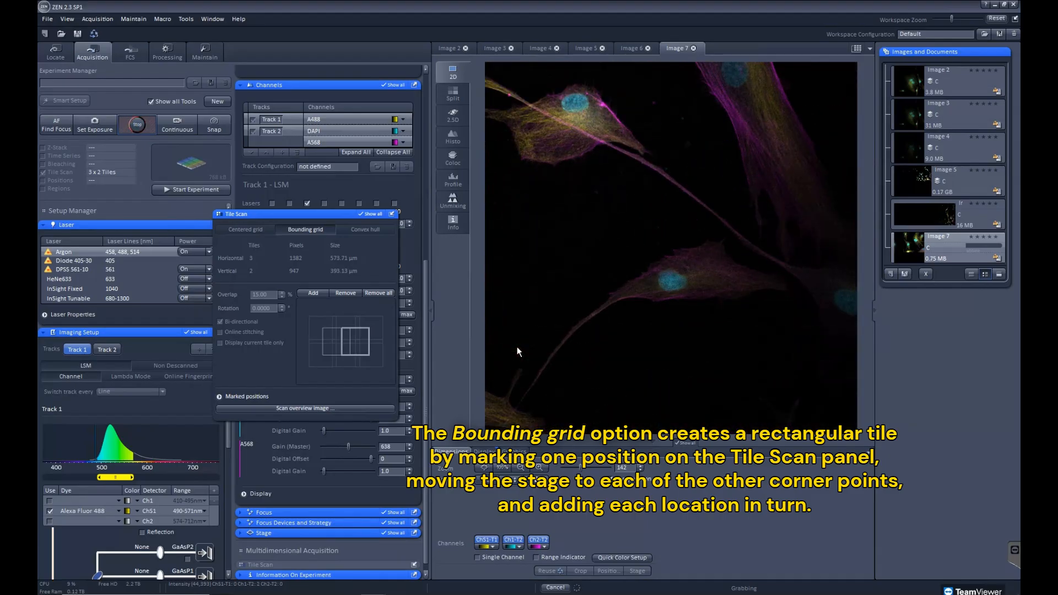
pyautogui.click(313, 293)
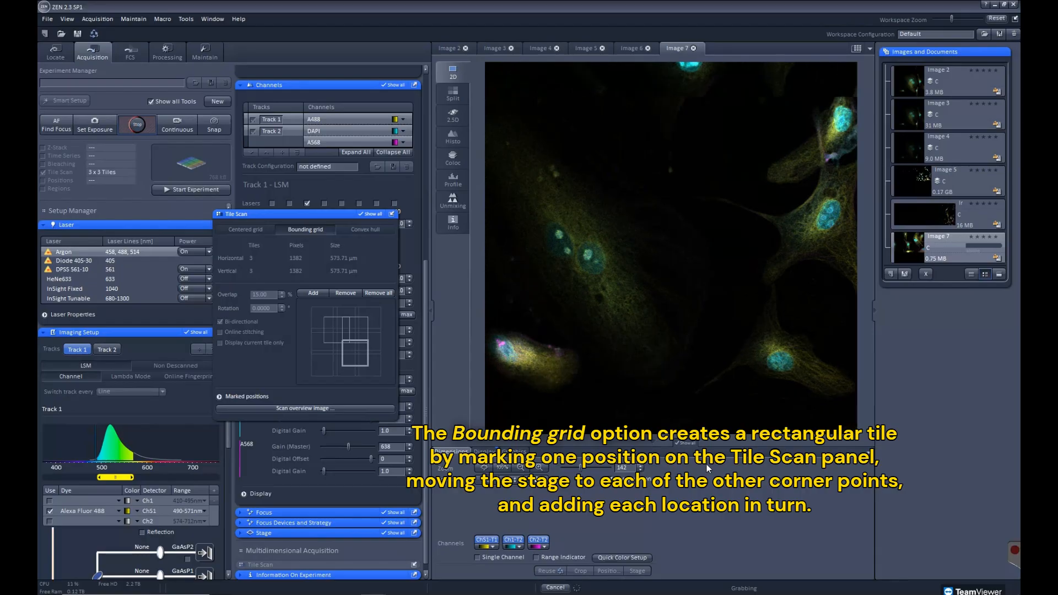
pyautogui.click(319, 294)
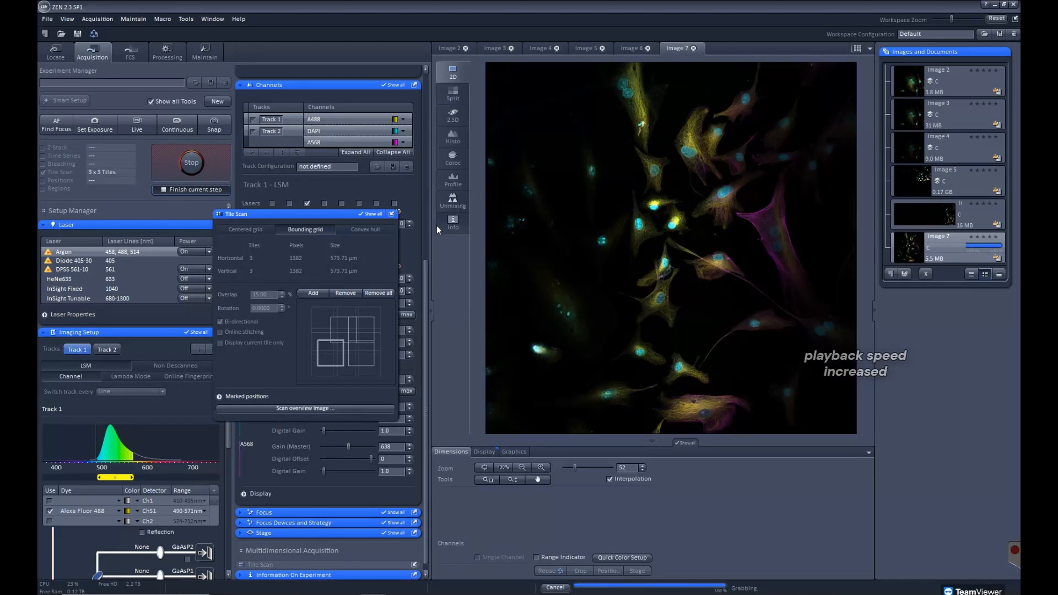
pyautogui.click(905, 275)
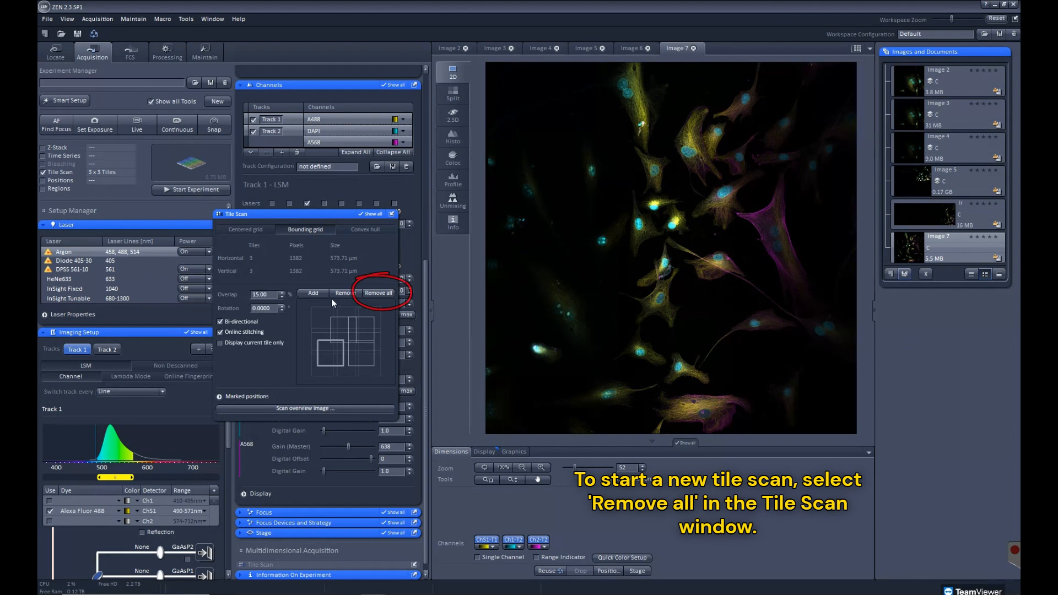
# Switch the tile scan to Convex hull, move the stage to cells in the upper part of the image, and mark positions spanning 3 × 4 tiles
pyautogui.click(369, 227)
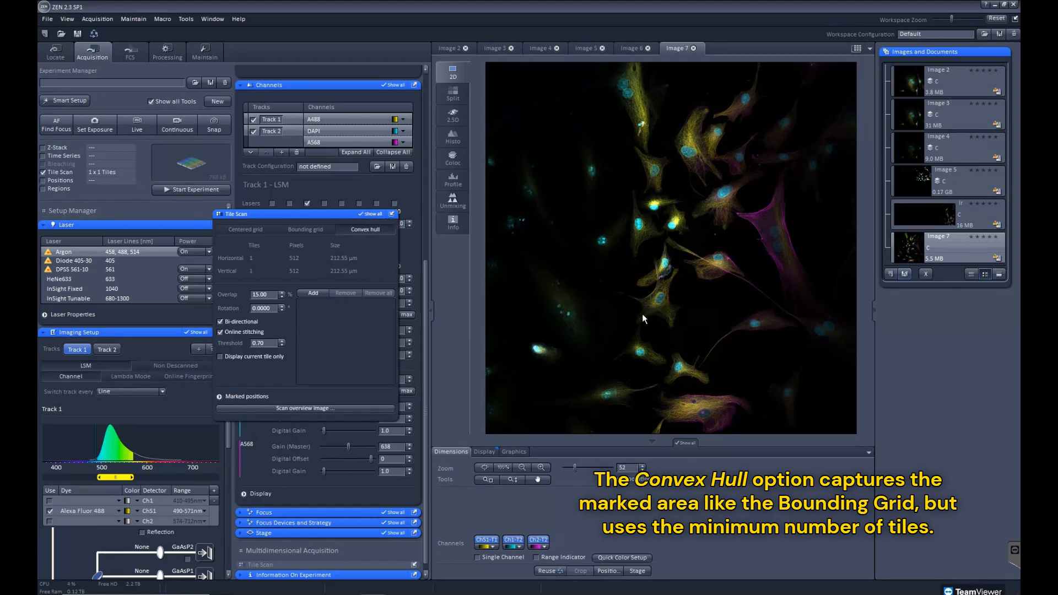
pyautogui.click(633, 572)
pyautogui.click(636, 113)
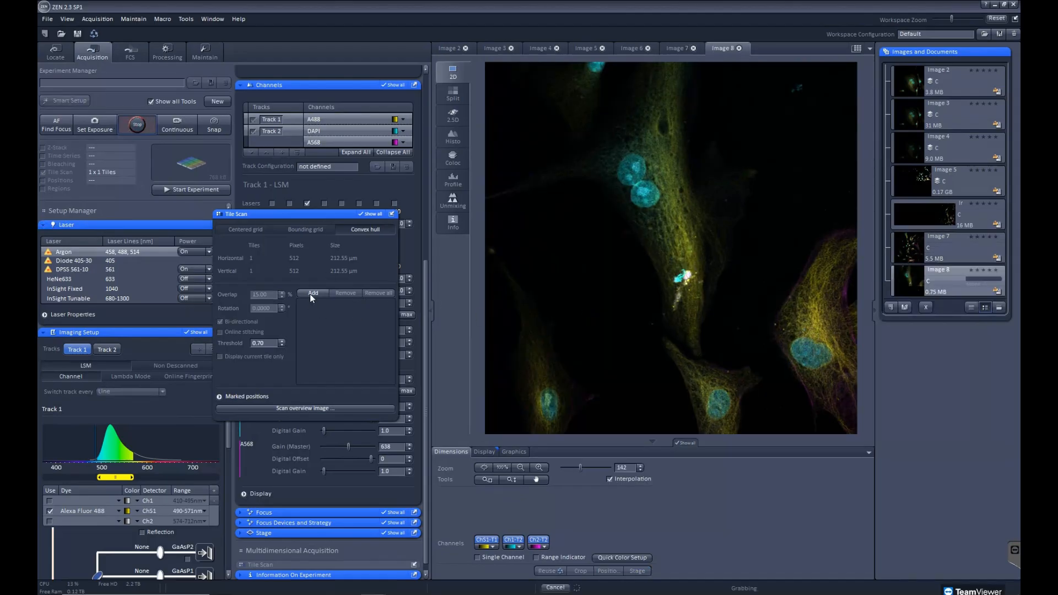
pyautogui.click(312, 292)
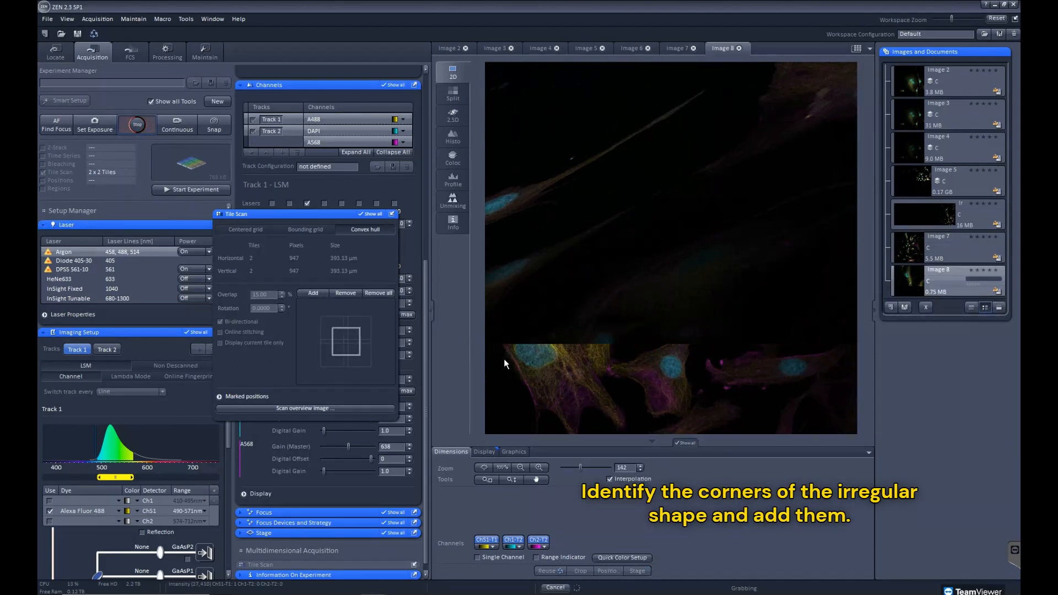
pyautogui.click(314, 293)
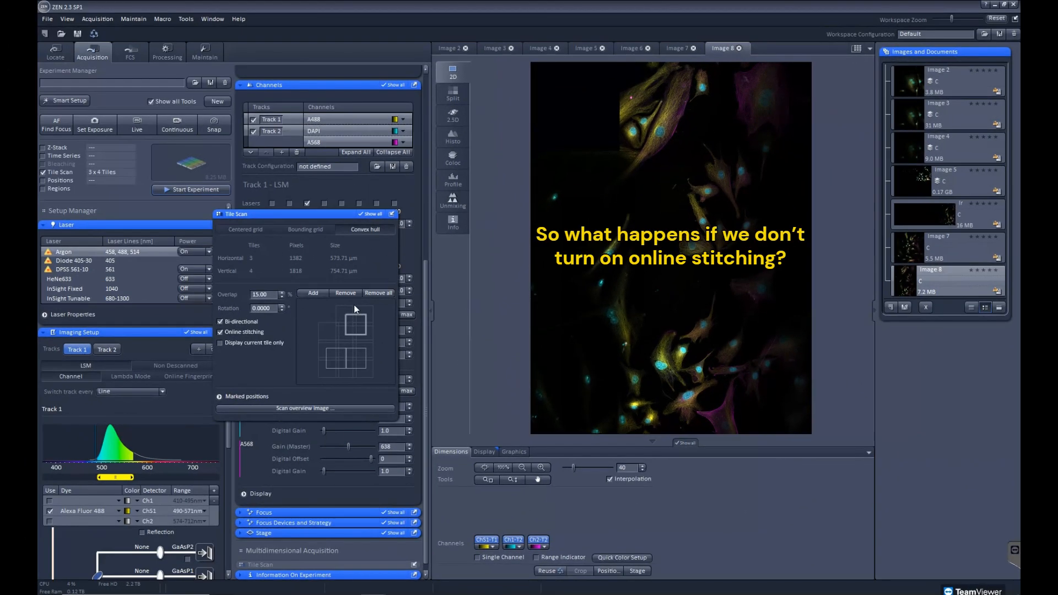
# Remove all marked tile positions and set up a centered grid of 3 × 3 tiles with online stitching off
pyautogui.click(388, 294)
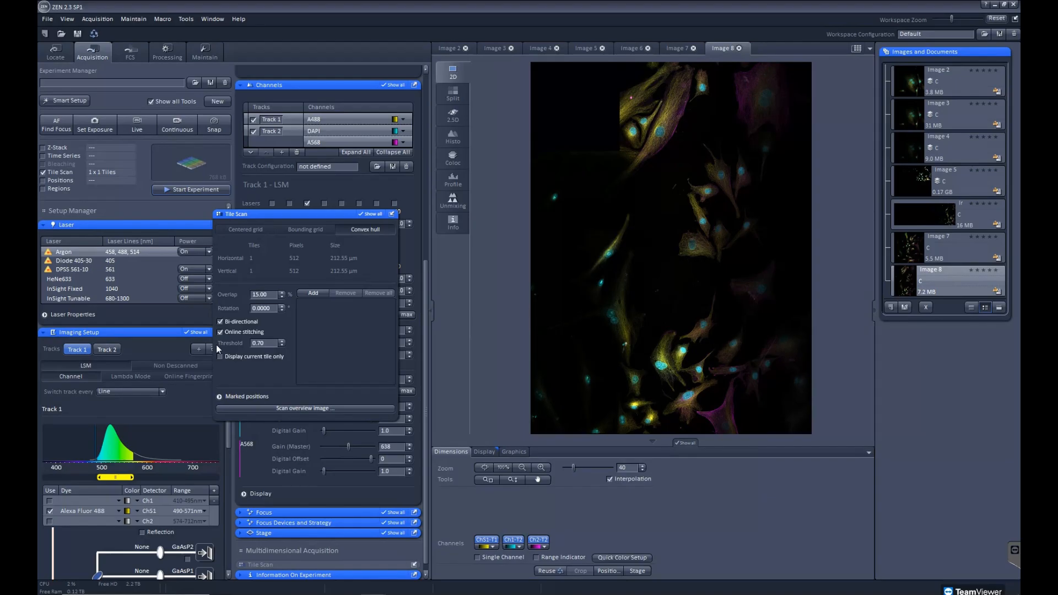
pyautogui.click(252, 229)
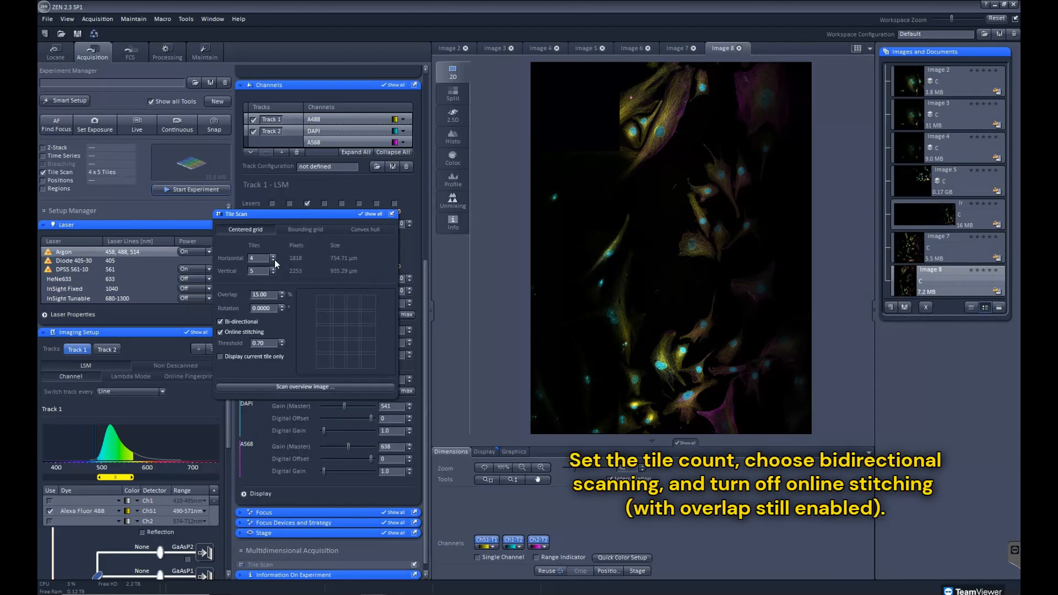
pyautogui.click(273, 260)
pyautogui.click(272, 272)
pyautogui.click(272, 272)
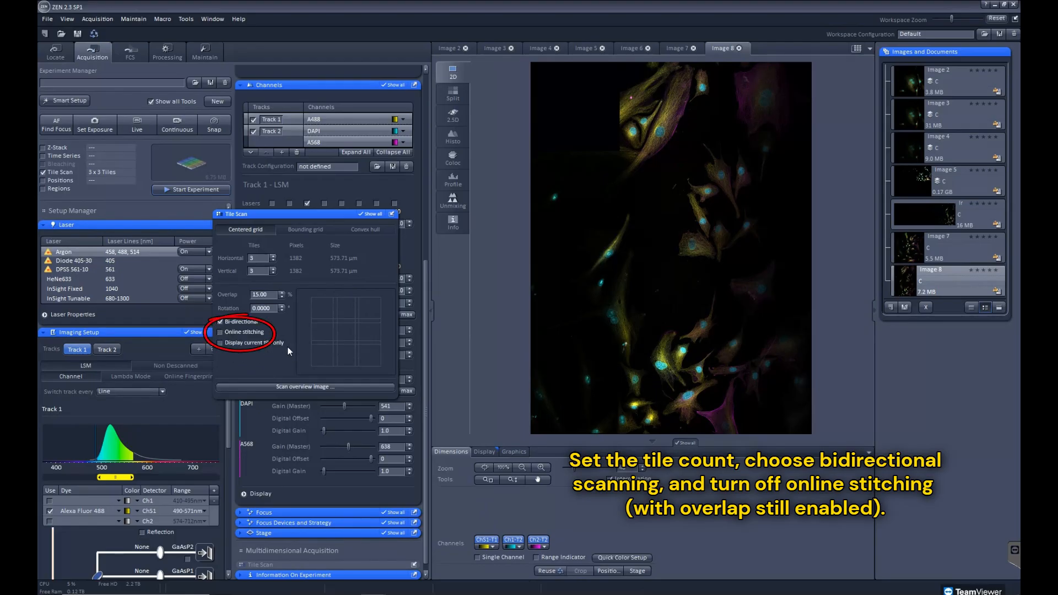
# Center the stage on the cell cluster in the lower part of the image and acquire the unstitched tile scan
pyautogui.click(636, 571)
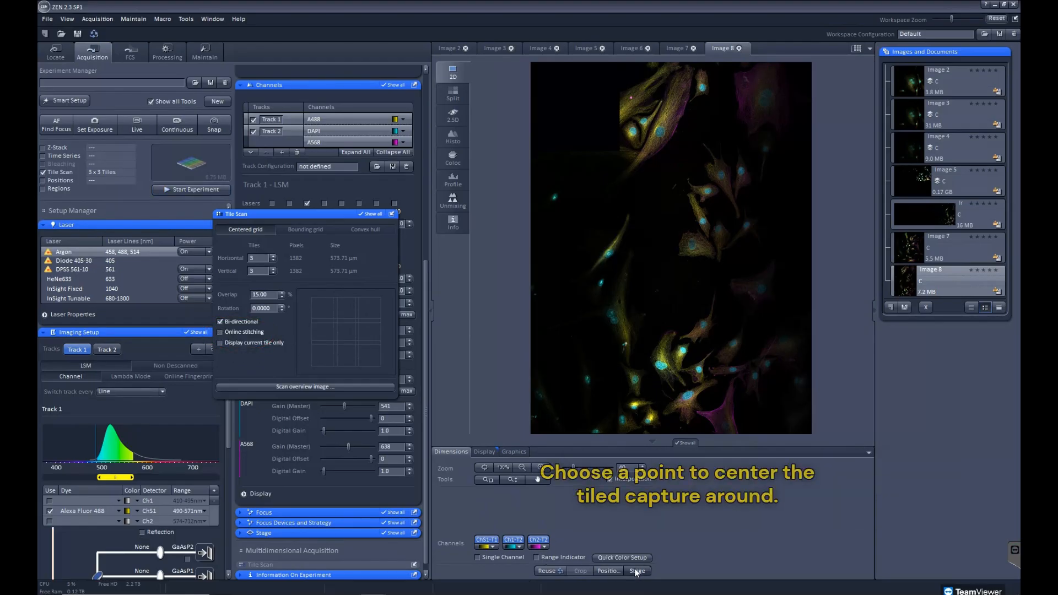
pyautogui.click(704, 367)
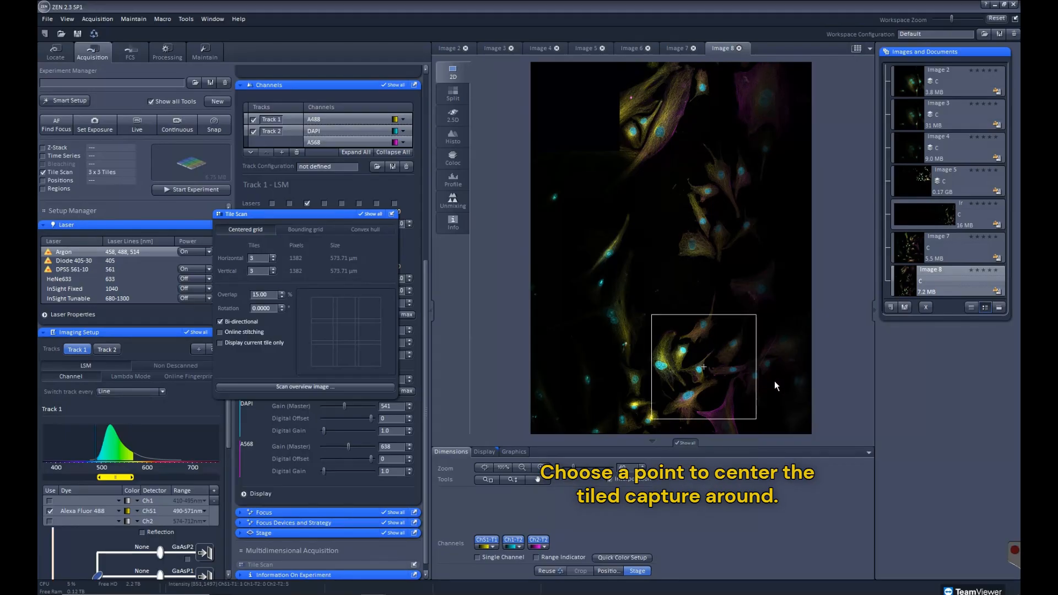
pyautogui.click(179, 190)
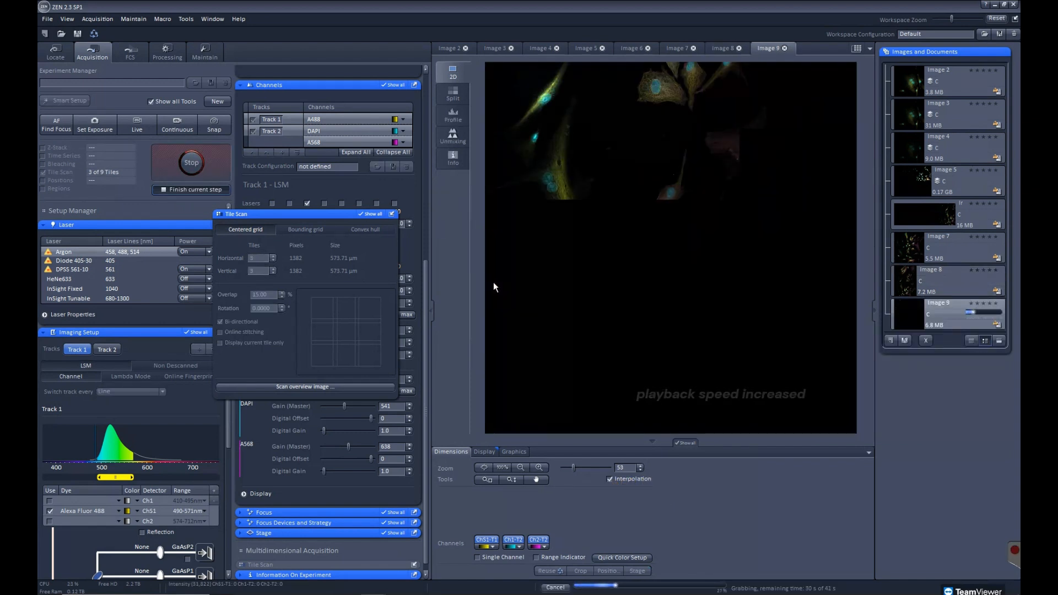
# Brighten the tile scan's display by lowering the white level of all channels to 90
pyautogui.click(485, 452)
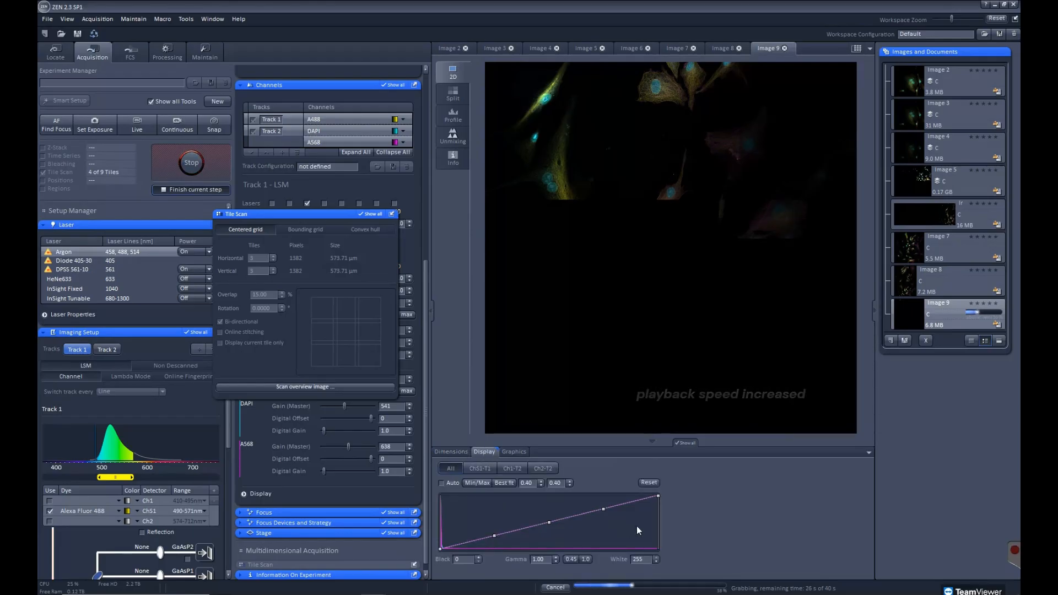
pyautogui.moveTo(658, 495); pyautogui.dragTo(489, 499)
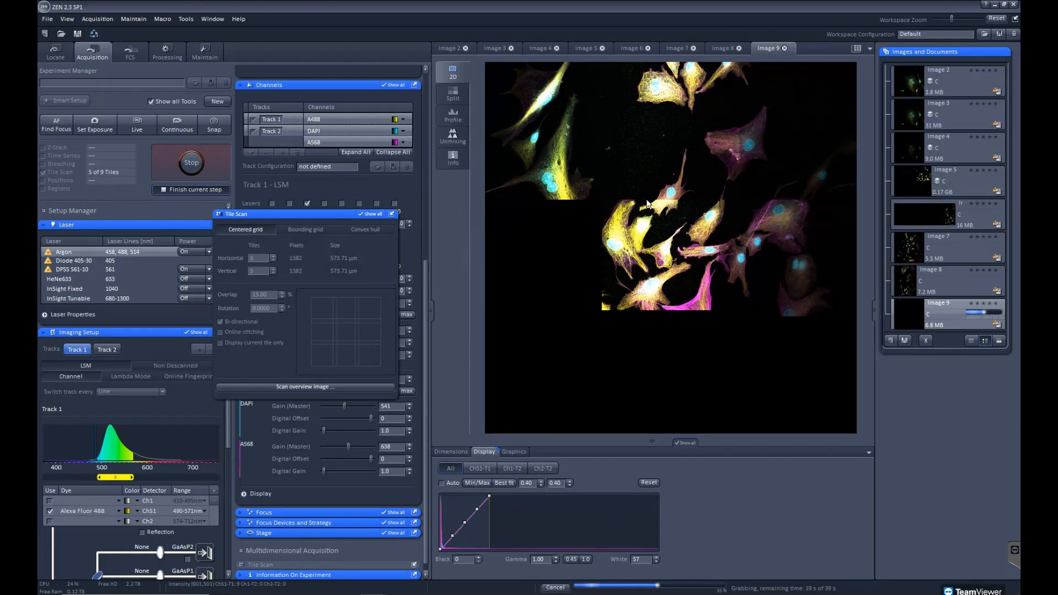
pyautogui.moveTo(488, 509); pyautogui.dragTo(518, 512)
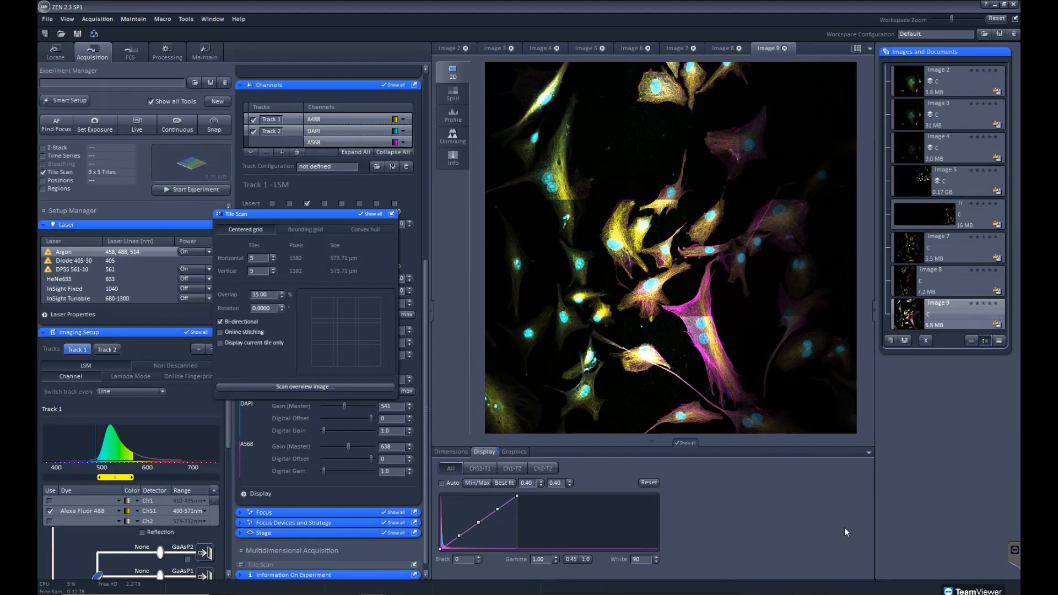
# Choose the Stitch processing method, close the floating Tile Scan window, and select Image 9 as the input
pyautogui.click(166, 55)
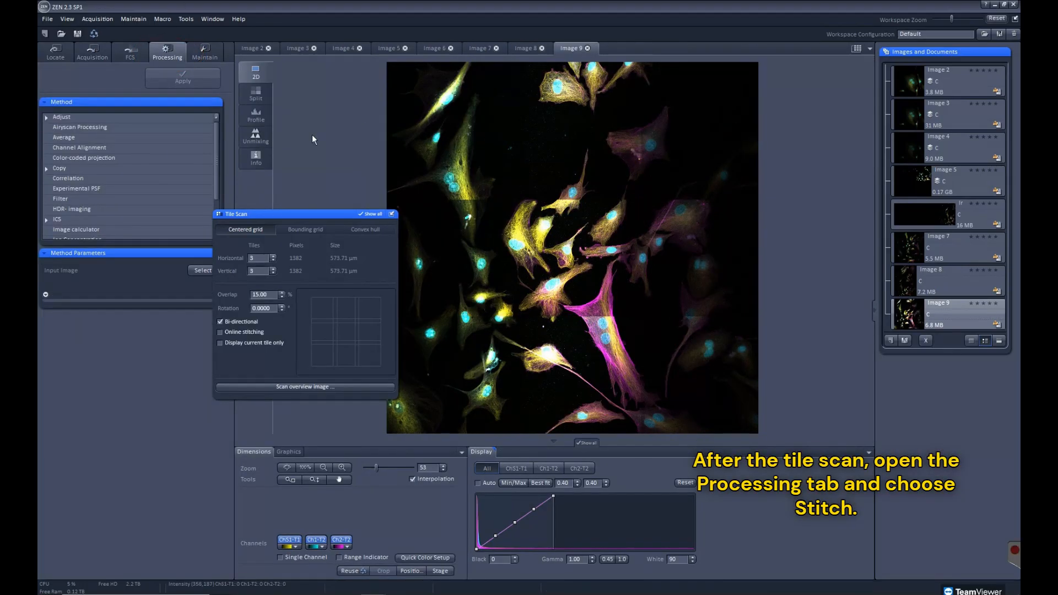
pyautogui.moveTo(215, 152); pyautogui.dragTo(217, 178)
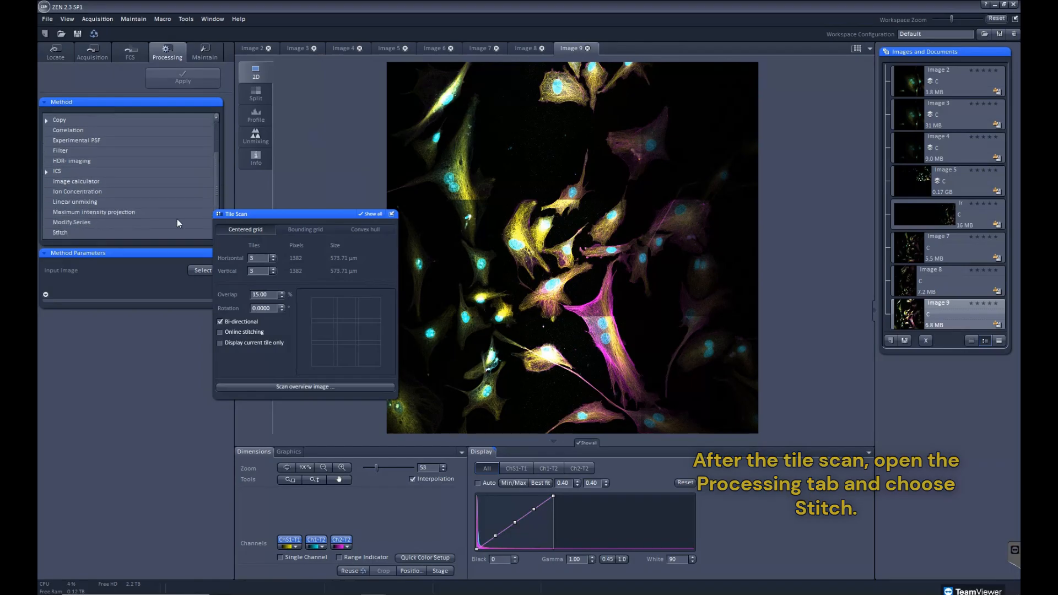
pyautogui.click(64, 232)
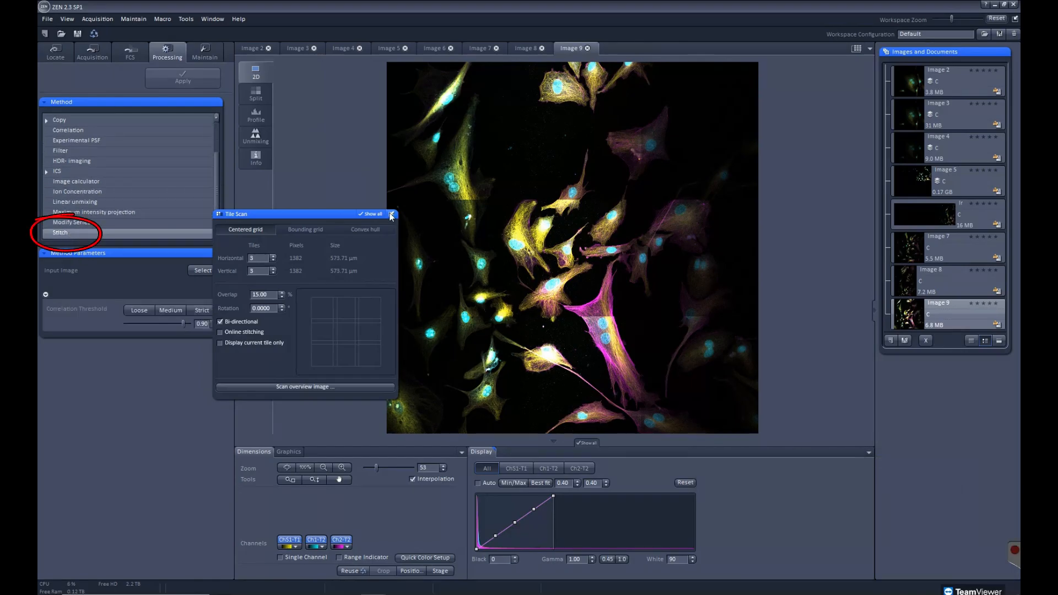
pyautogui.click(391, 215)
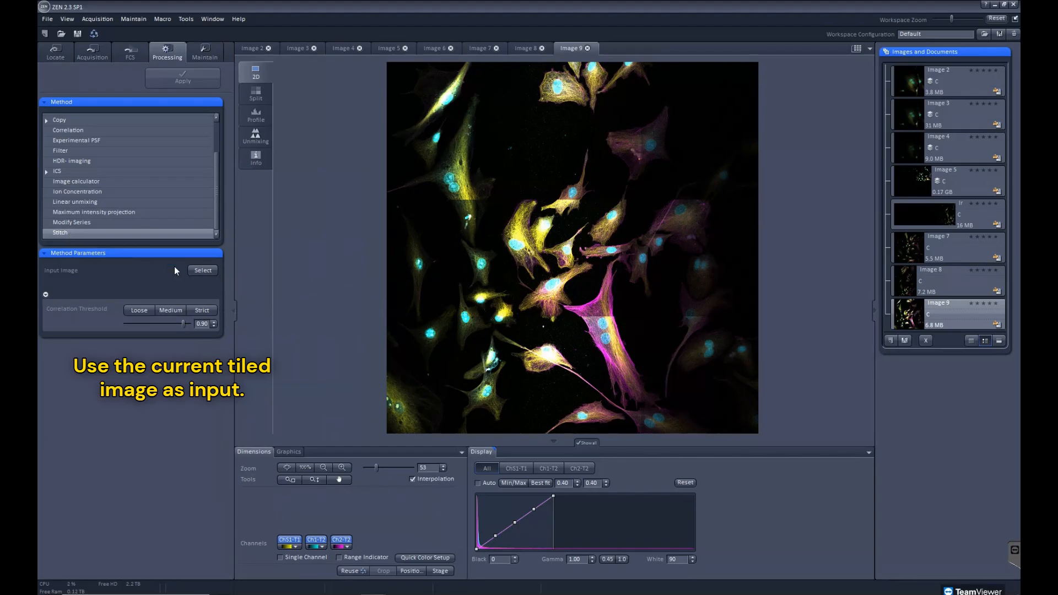
pyautogui.click(204, 270)
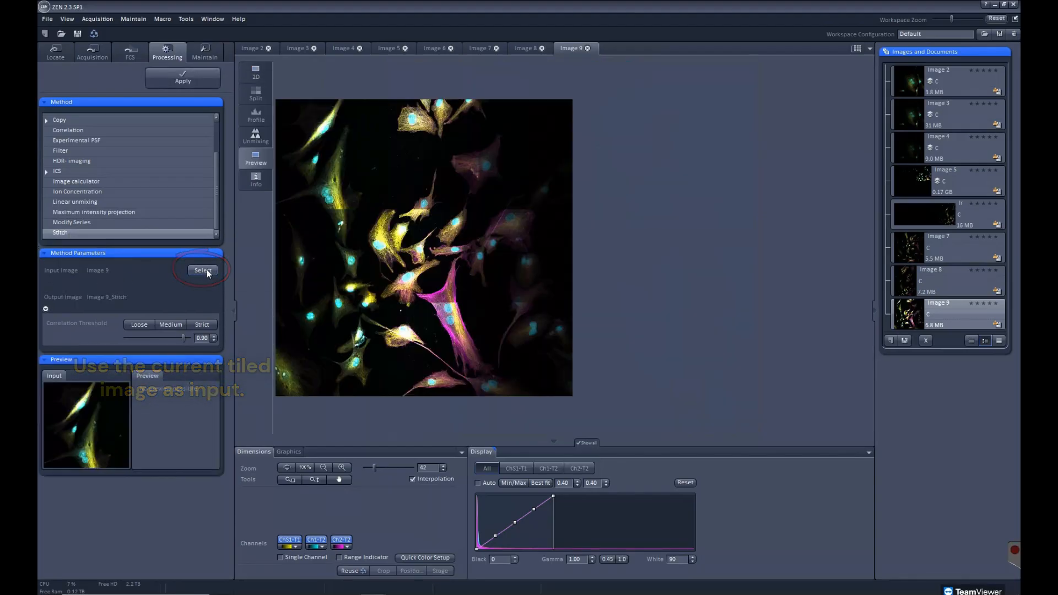
# Stitch the tile scan with the Medium correlation threshold of 0.70, and return to the acquisition setup
pyautogui.click(138, 324)
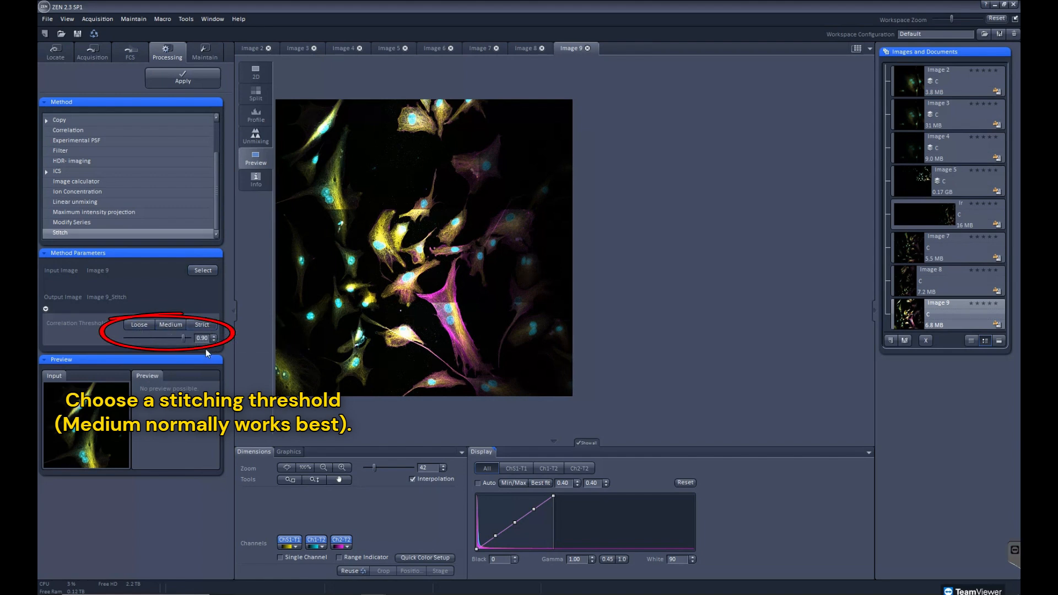
pyautogui.click(171, 324)
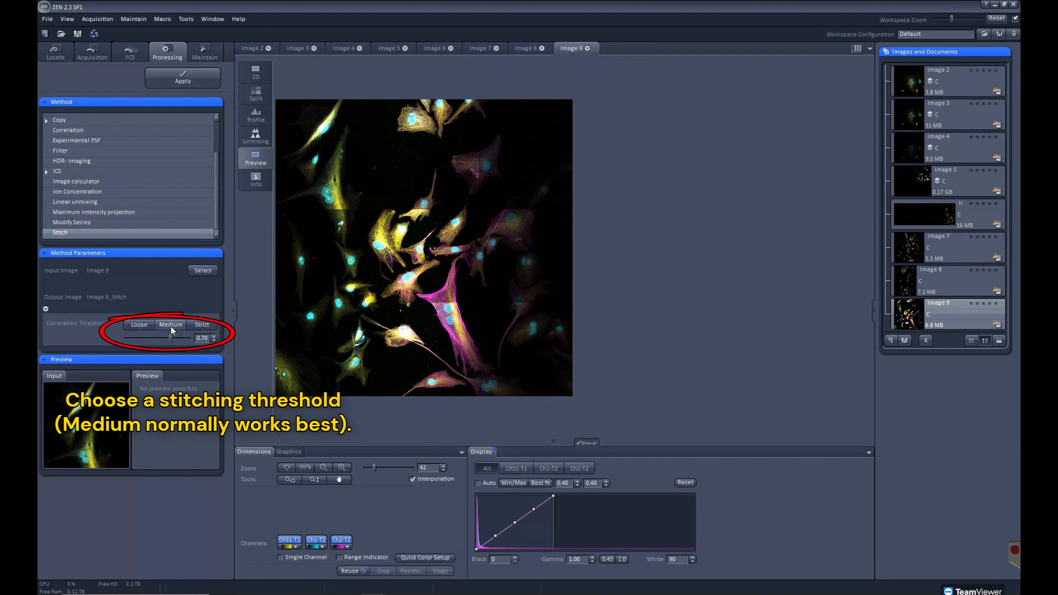
pyautogui.click(190, 78)
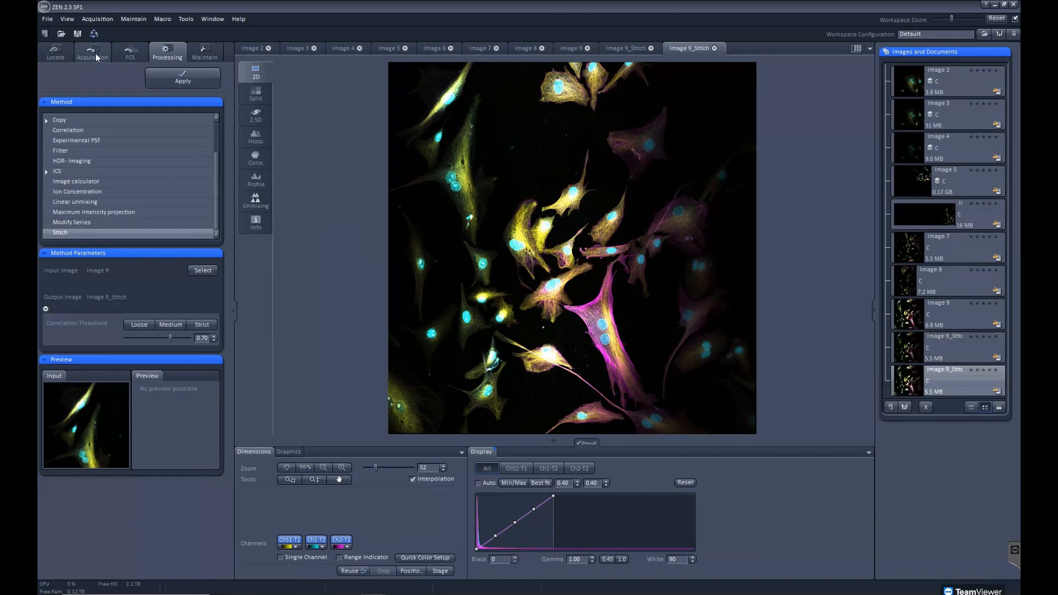
pyautogui.click(95, 54)
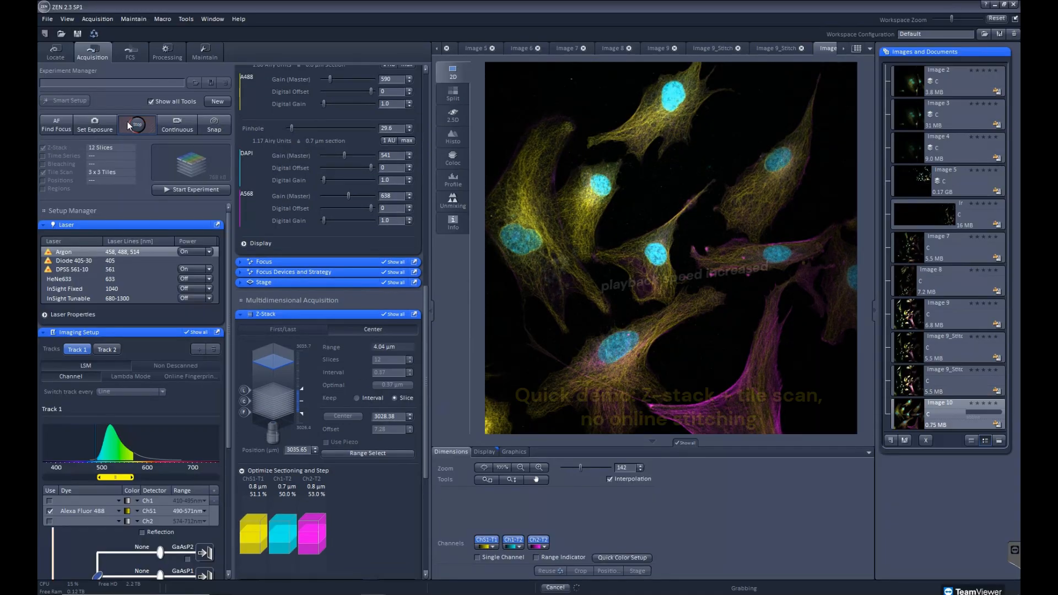
# Reduce the centred Z-stack to 8 slices at the 0.37 µm interval and acquire it as a 3 x 3 tile scan without online stitching
pyautogui.click(409, 374)
pyautogui.click(409, 373)
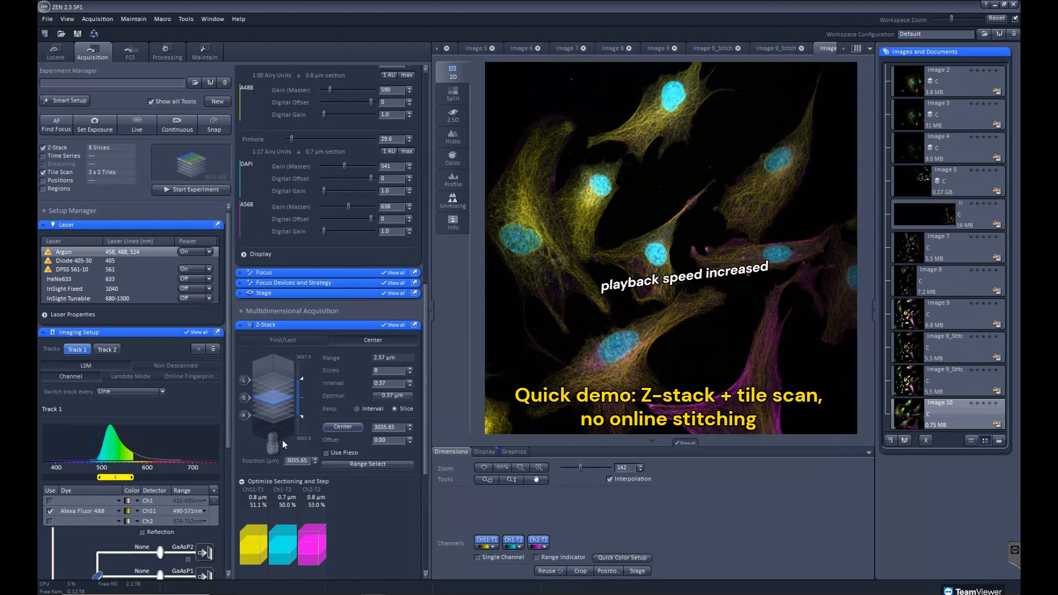
pyautogui.scroll(-5, 279, 457)
pyautogui.click(184, 189)
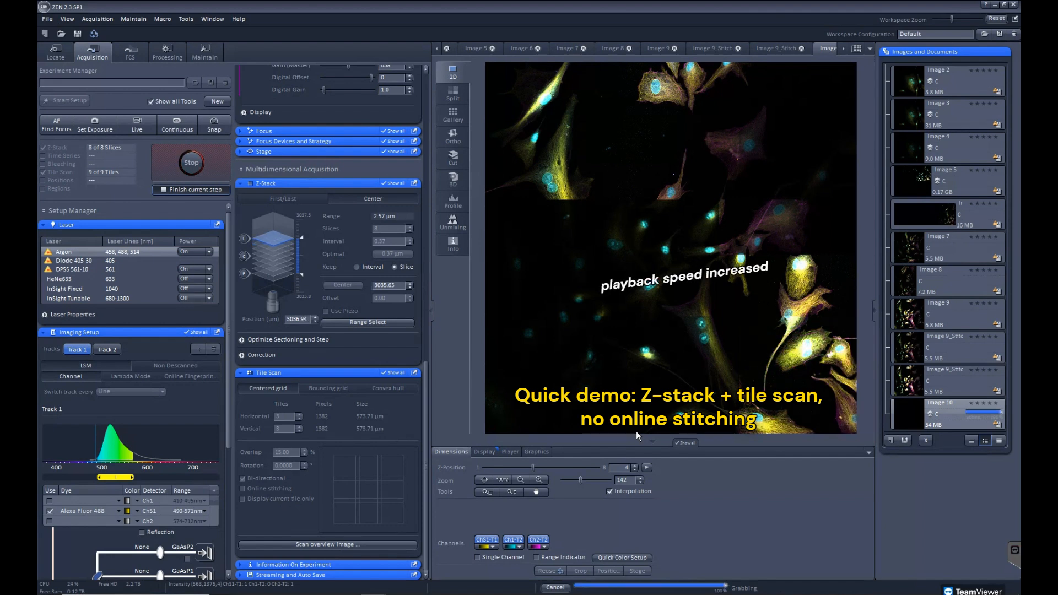
# Stitch Image 10 with a 0.70 correlation threshold and Ignore z-shift enabled, and browse the stitched stack to Z-position 4
pyautogui.click(167, 52)
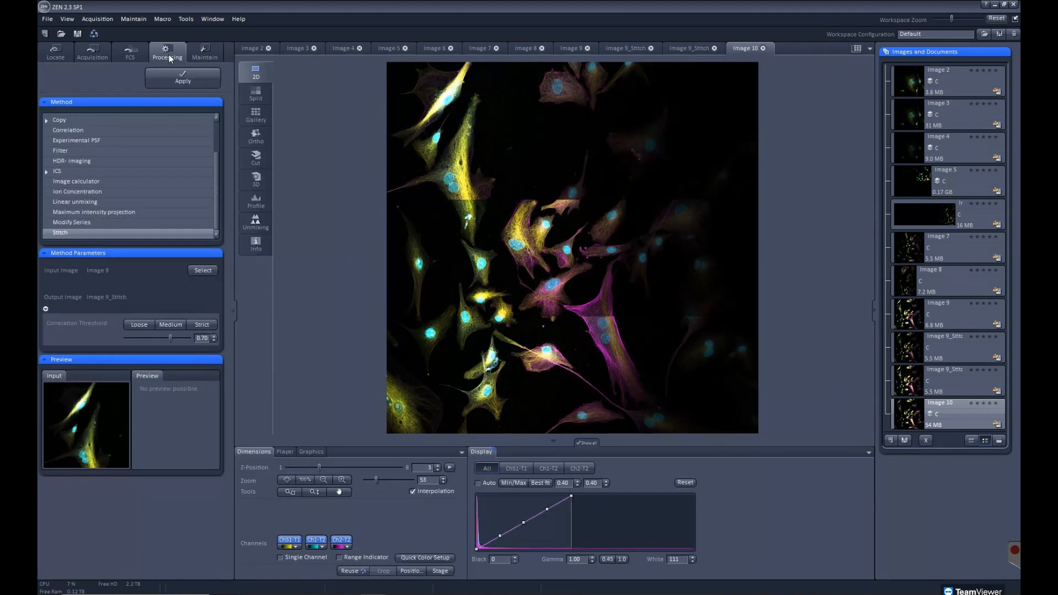
pyautogui.click(212, 270)
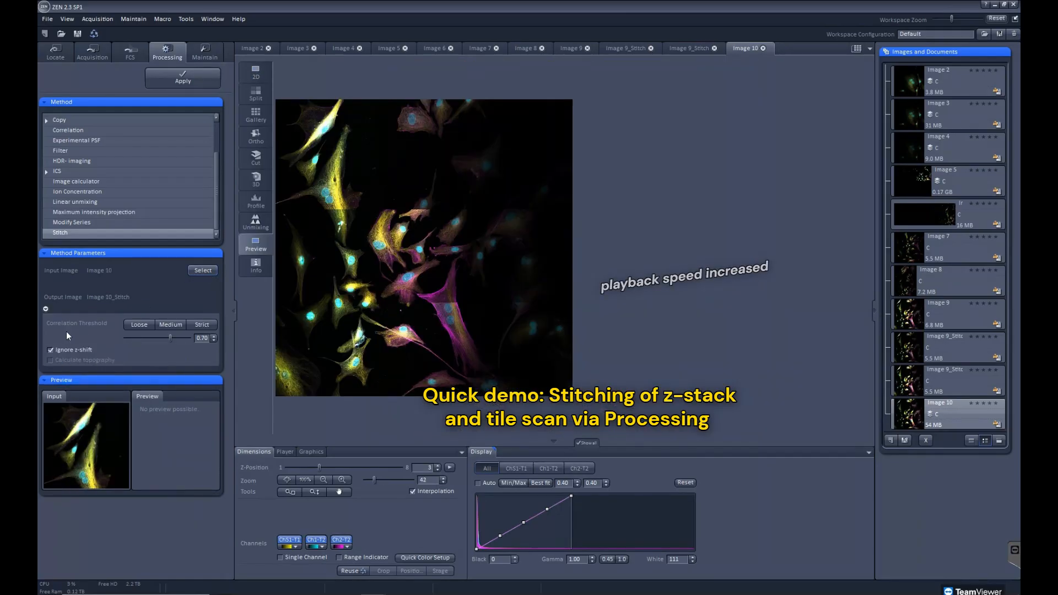
pyautogui.click(183, 78)
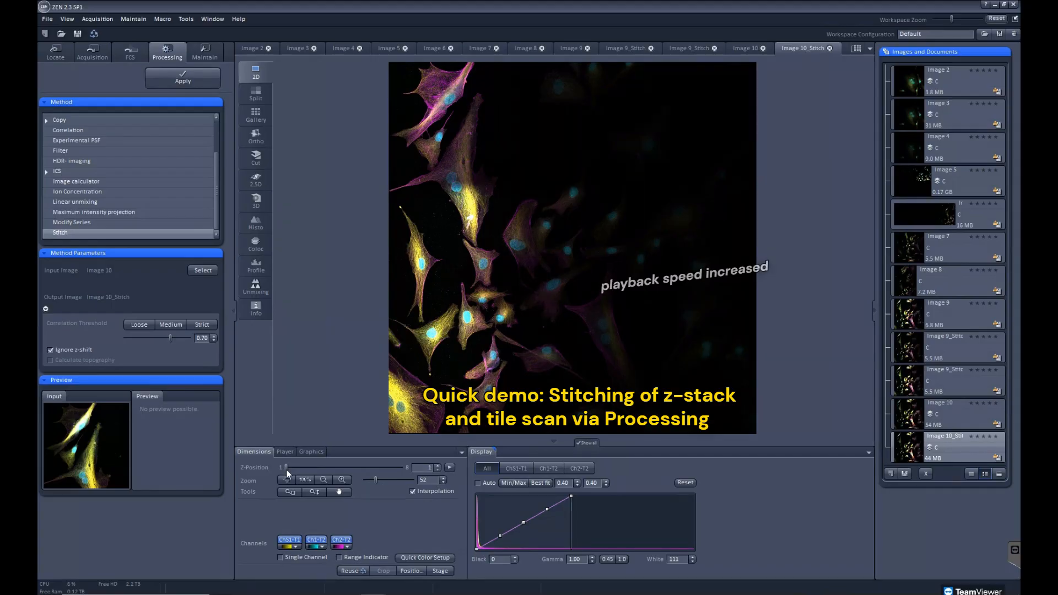
pyautogui.moveTo(287, 468); pyautogui.dragTo(338, 479)
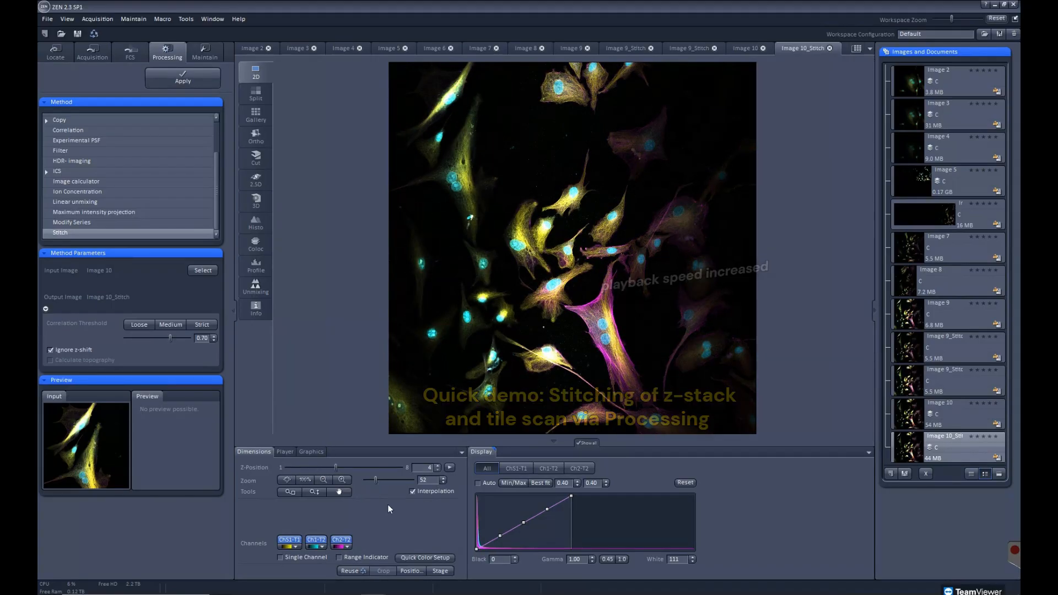